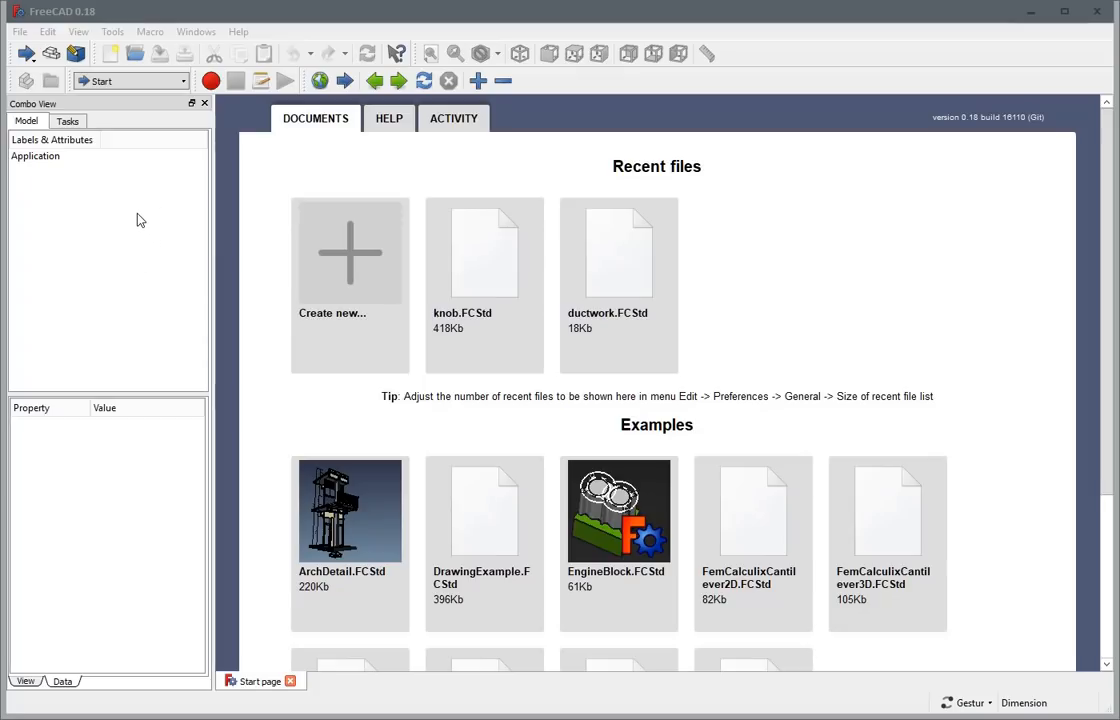
# - Check the program's version, revision and release details in its About information
pyautogui.click(239, 32)
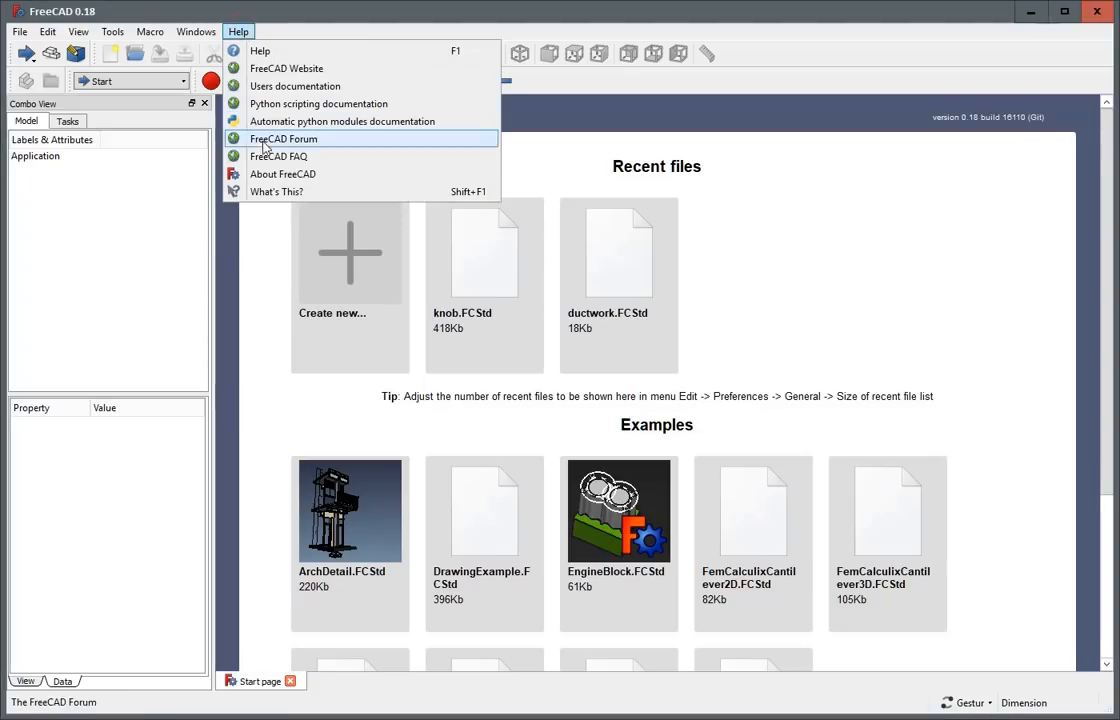
pyautogui.click(270, 175)
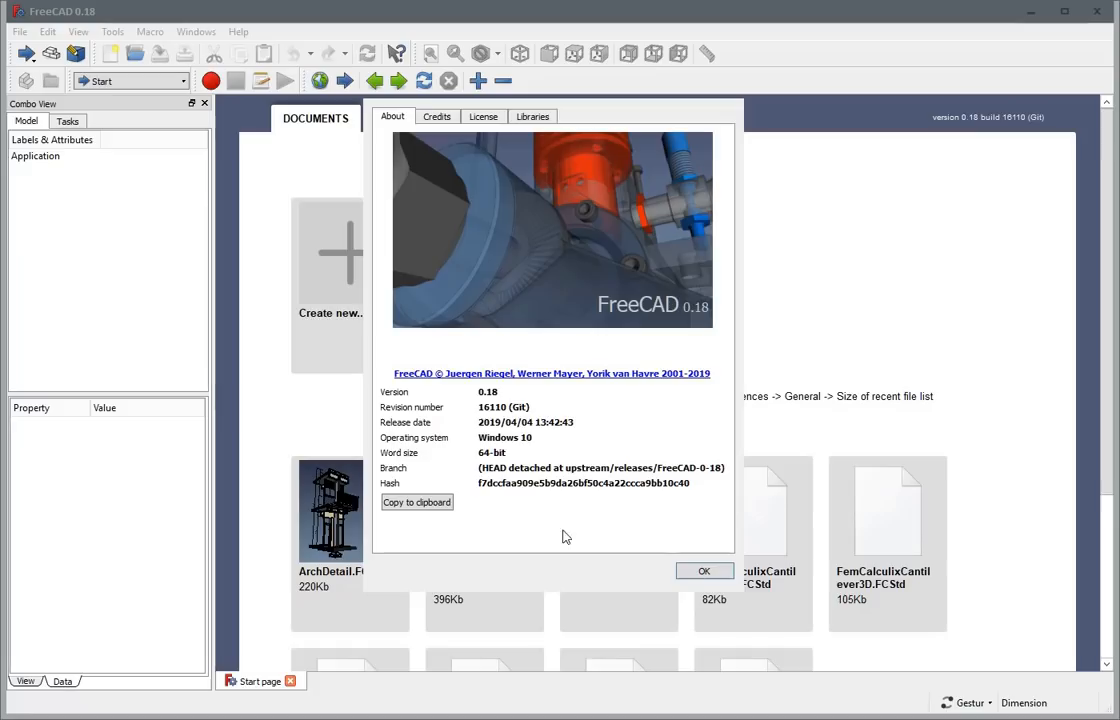
pyautogui.press('Return')
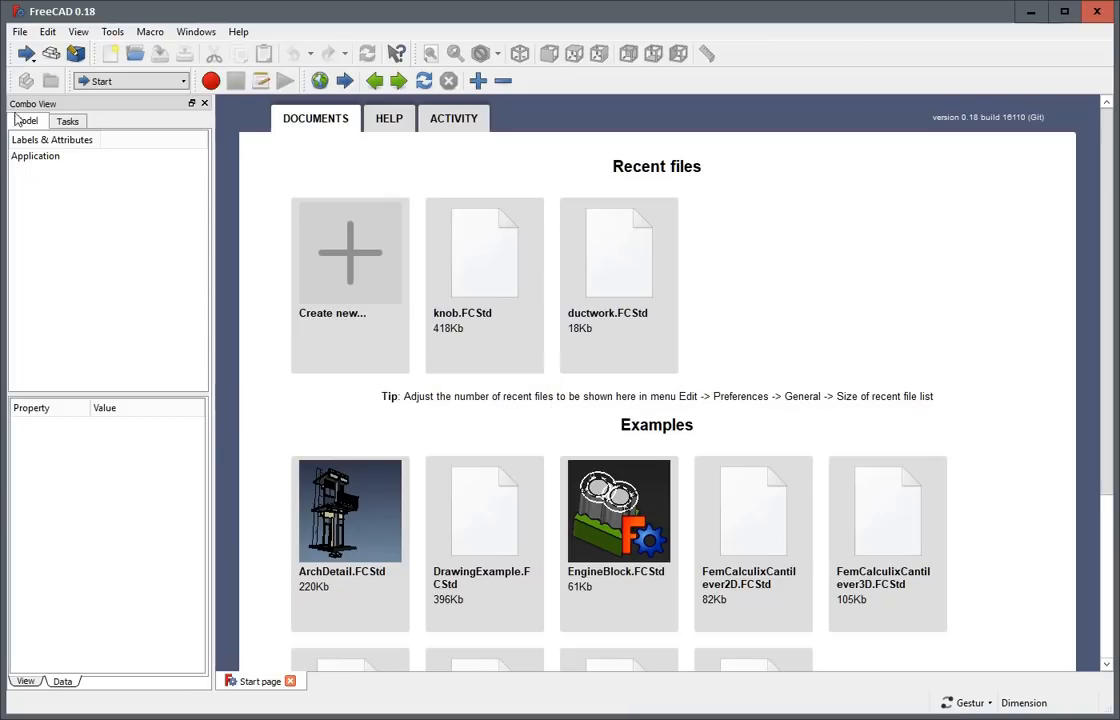
# - Switch to the Part Design workbench, create a new empty document and show its model tree
pyautogui.click(122, 81)
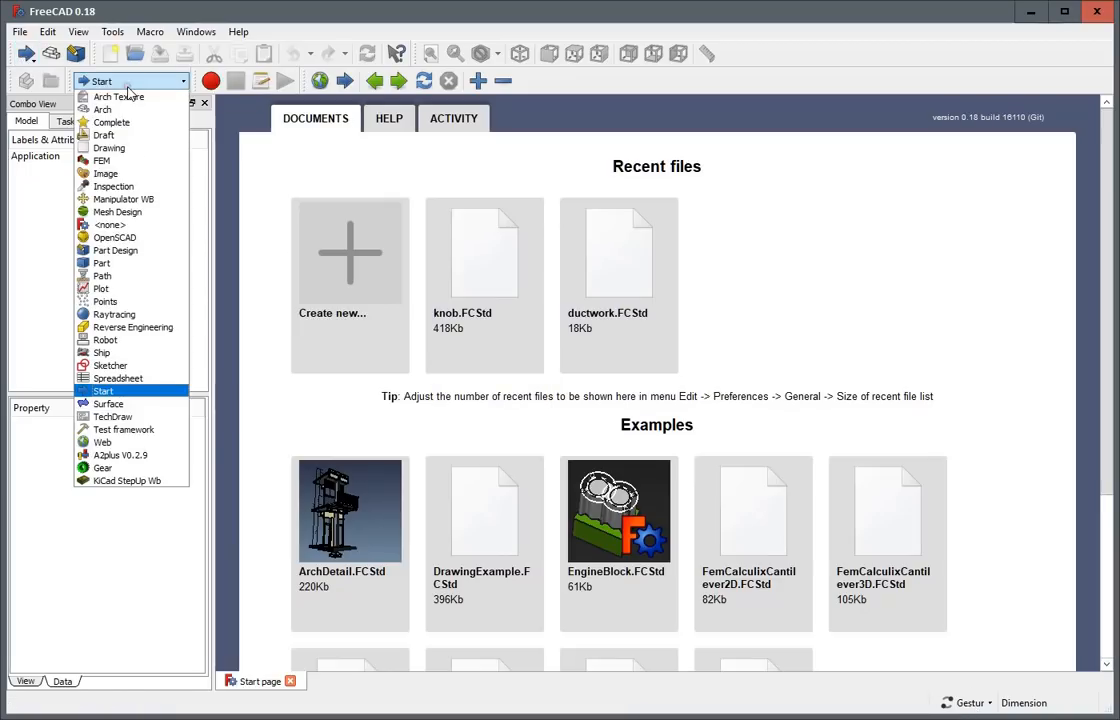
pyautogui.click(119, 251)
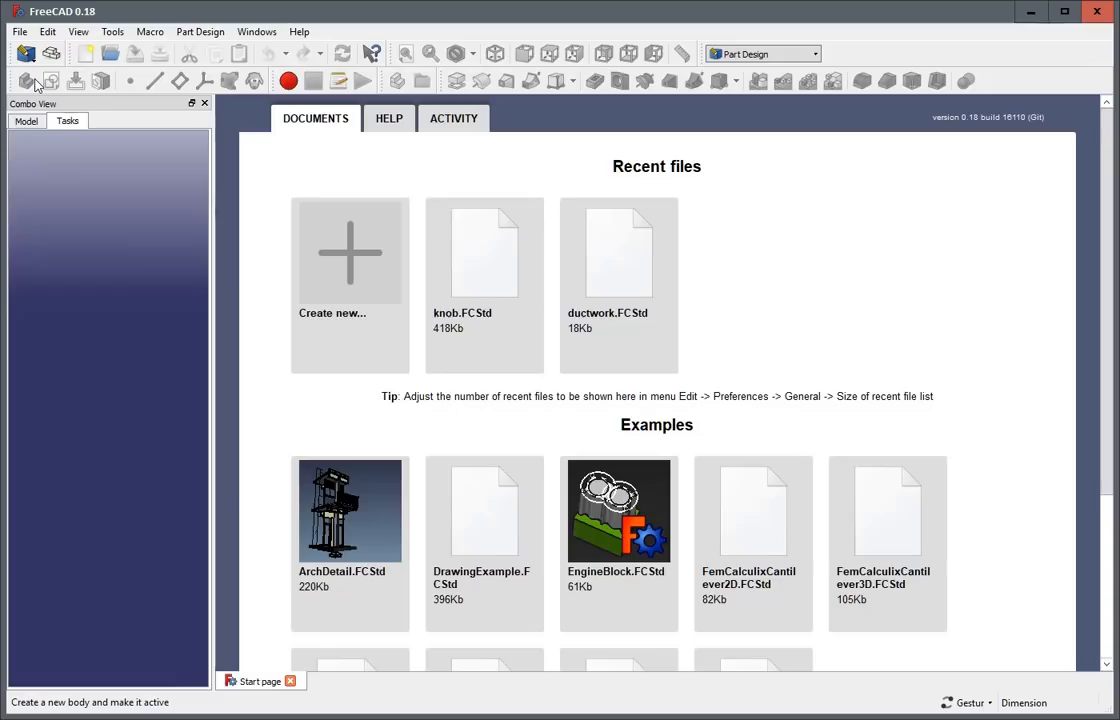
pyautogui.click(20, 33)
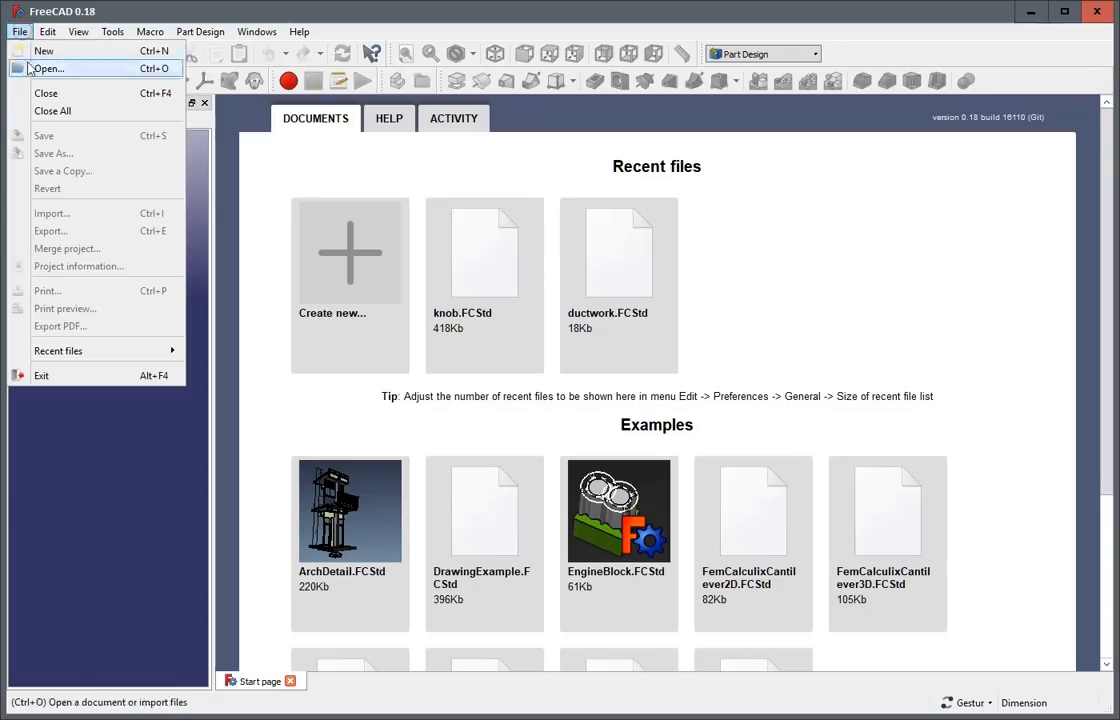
pyautogui.click(53, 53)
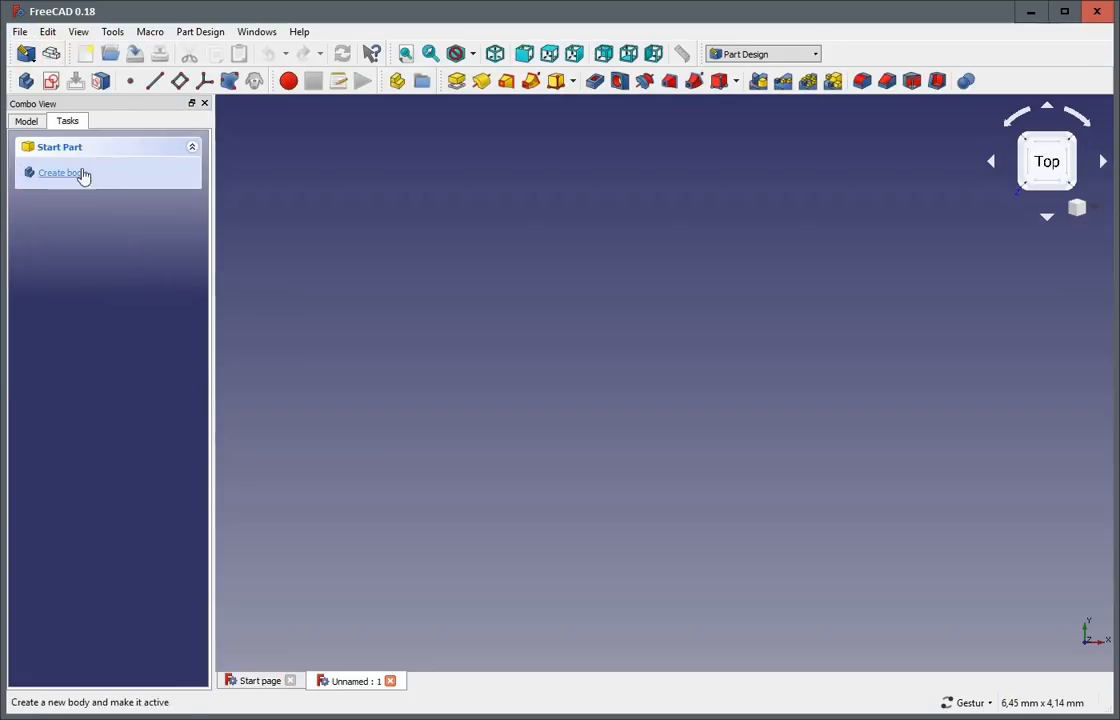
pyautogui.click(35, 120)
pyautogui.click(66, 172)
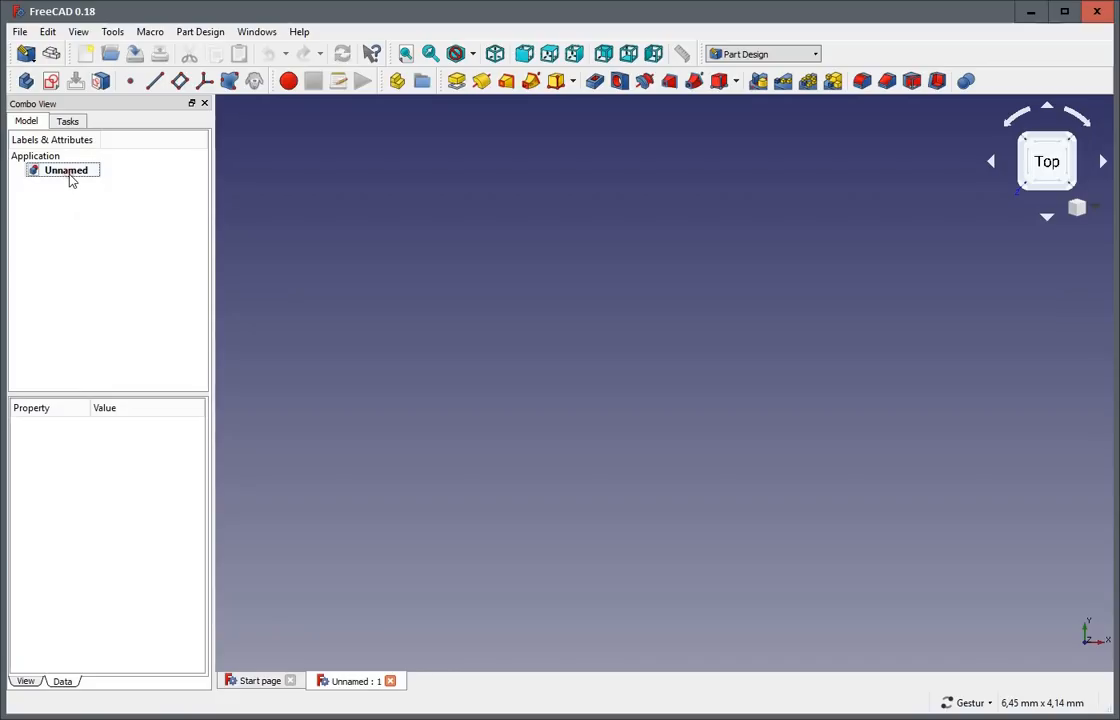
pyautogui.click(148, 185)
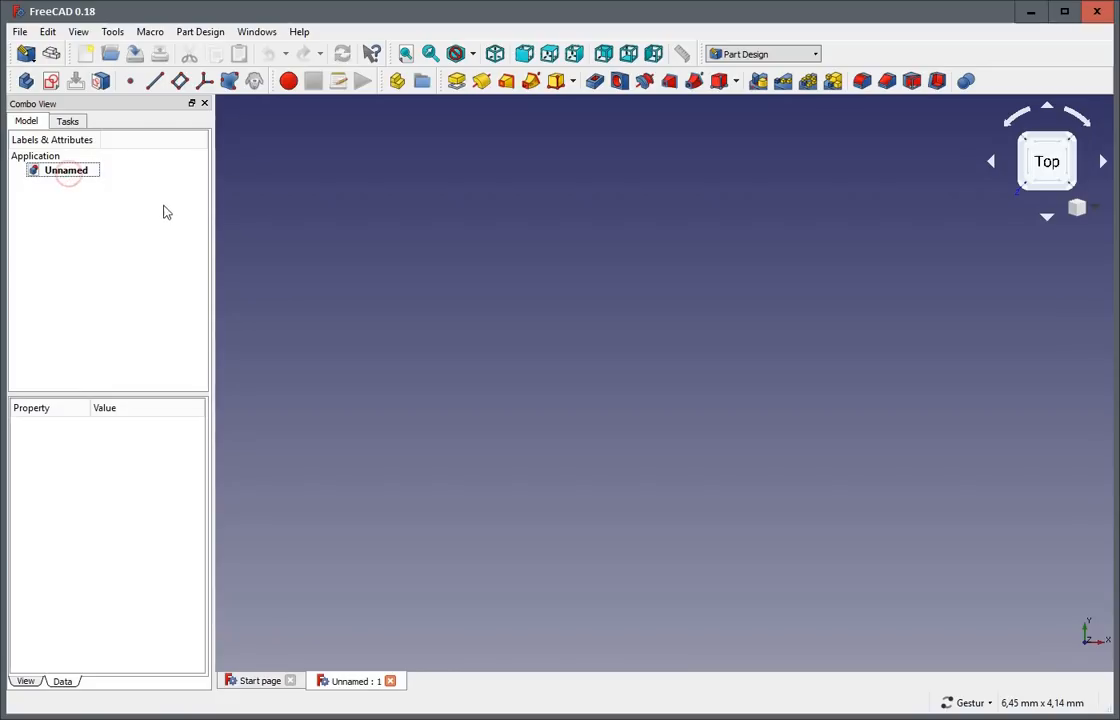
# - Create a new body and start a sketch on its XY plane
pyautogui.click(27, 81)
pyautogui.click(82, 198)
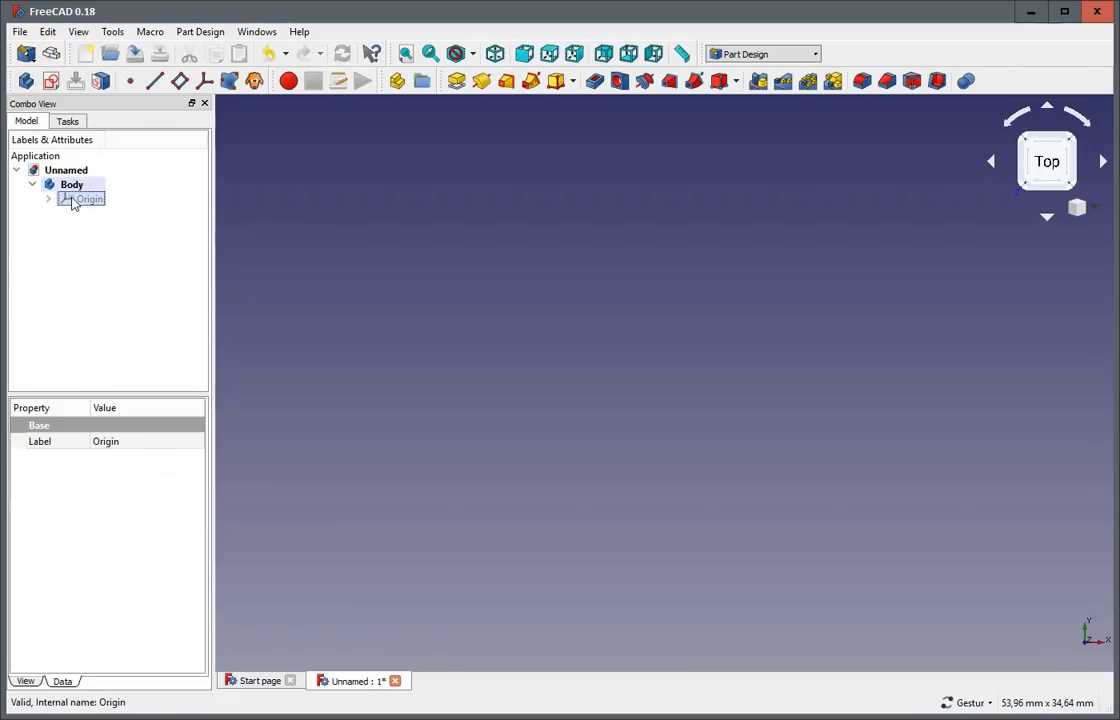
pyautogui.click(72, 186)
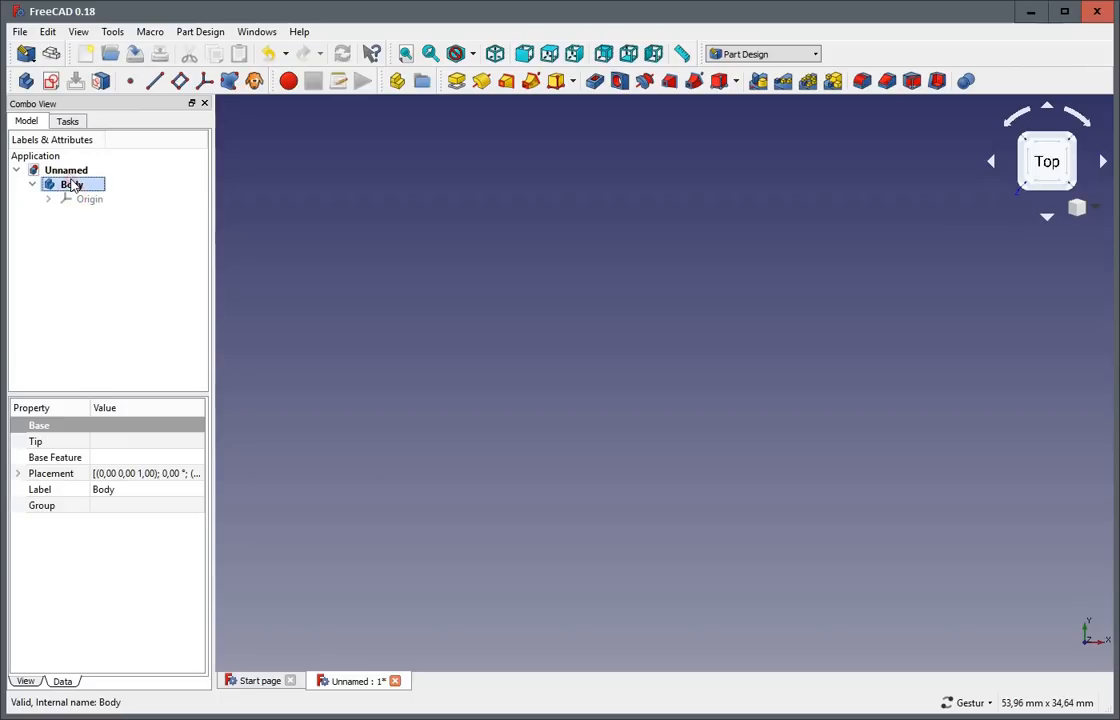
pyautogui.click(51, 81)
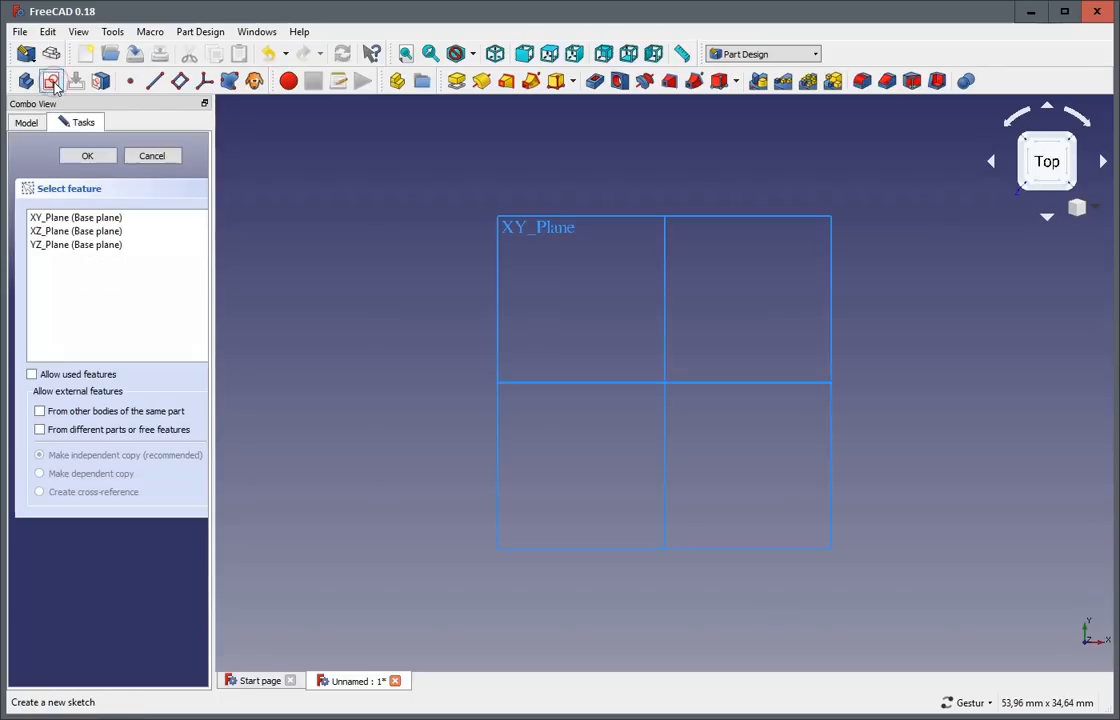
pyautogui.click(62, 218)
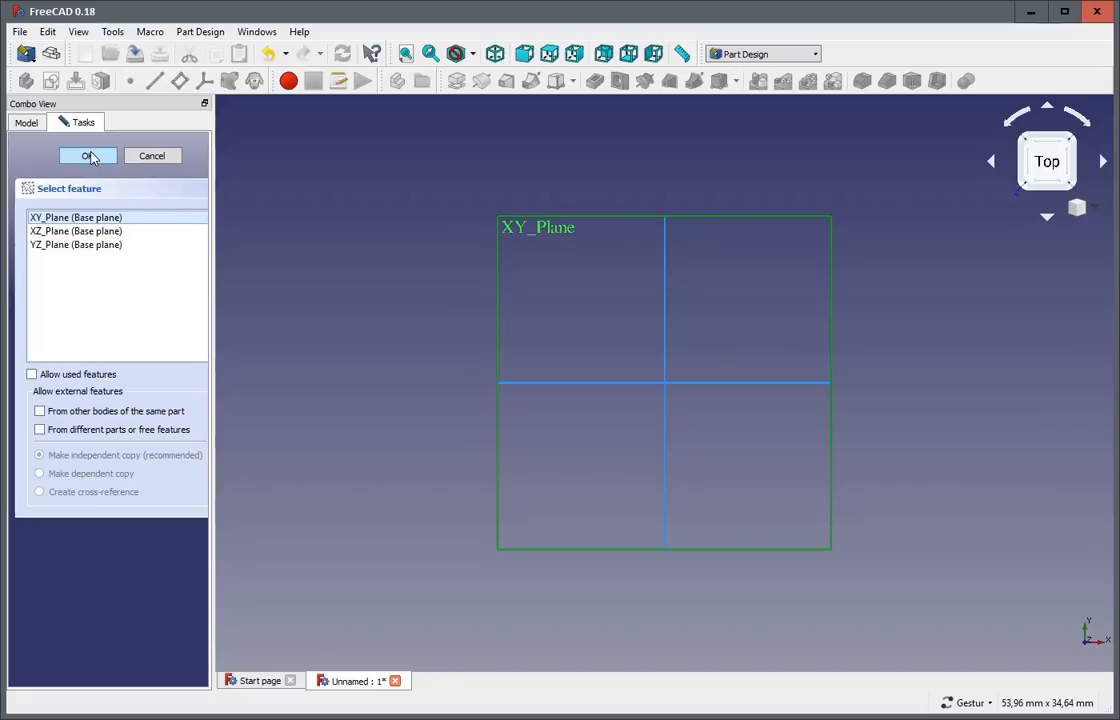
pyautogui.click(88, 157)
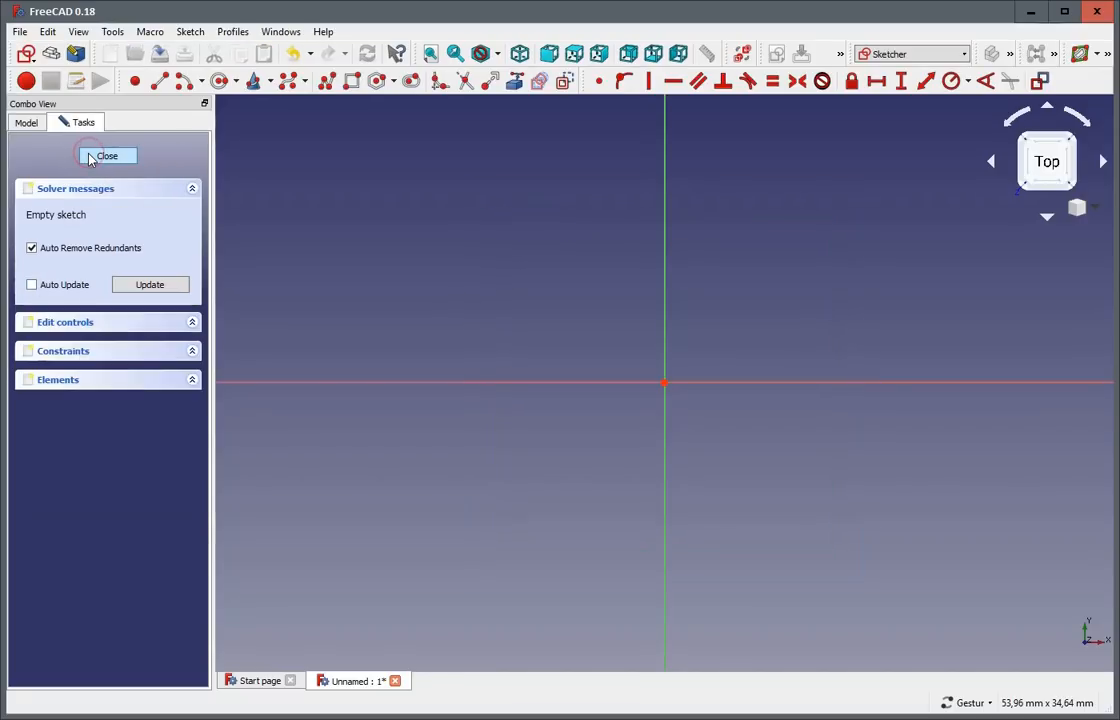
# - Sketch a rectangle enclosing the origin, wider than it is tall
pyautogui.click(352, 80)
pyautogui.click(511, 267)
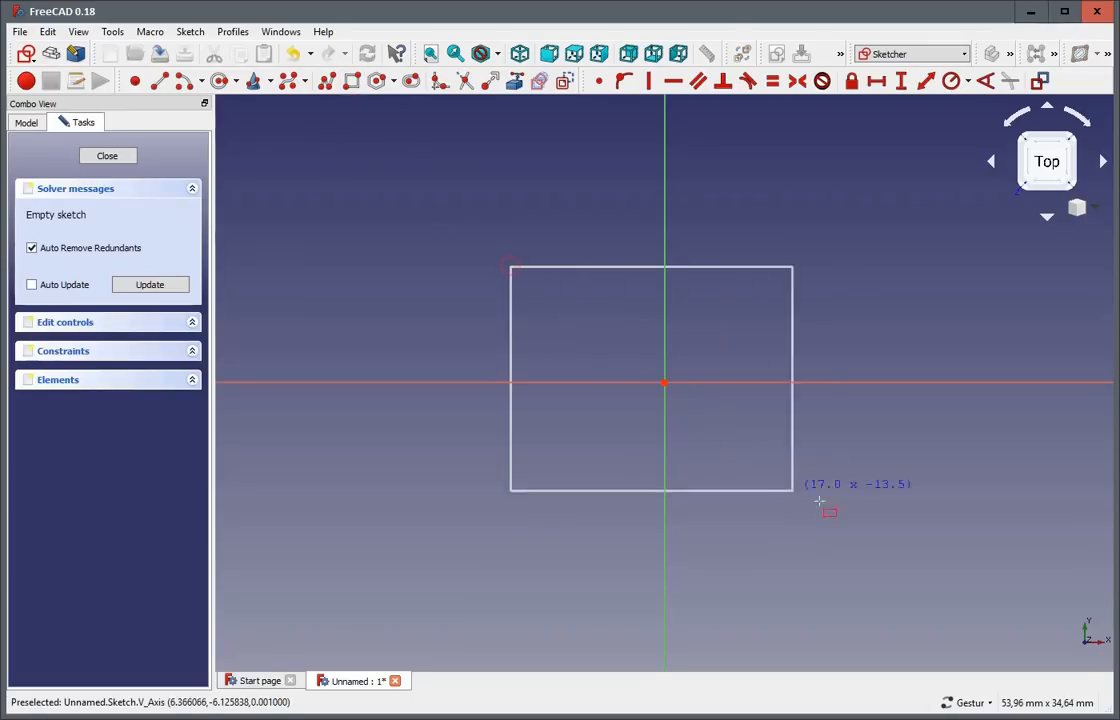
pyautogui.click(870, 468)
pyautogui.press('Escape')
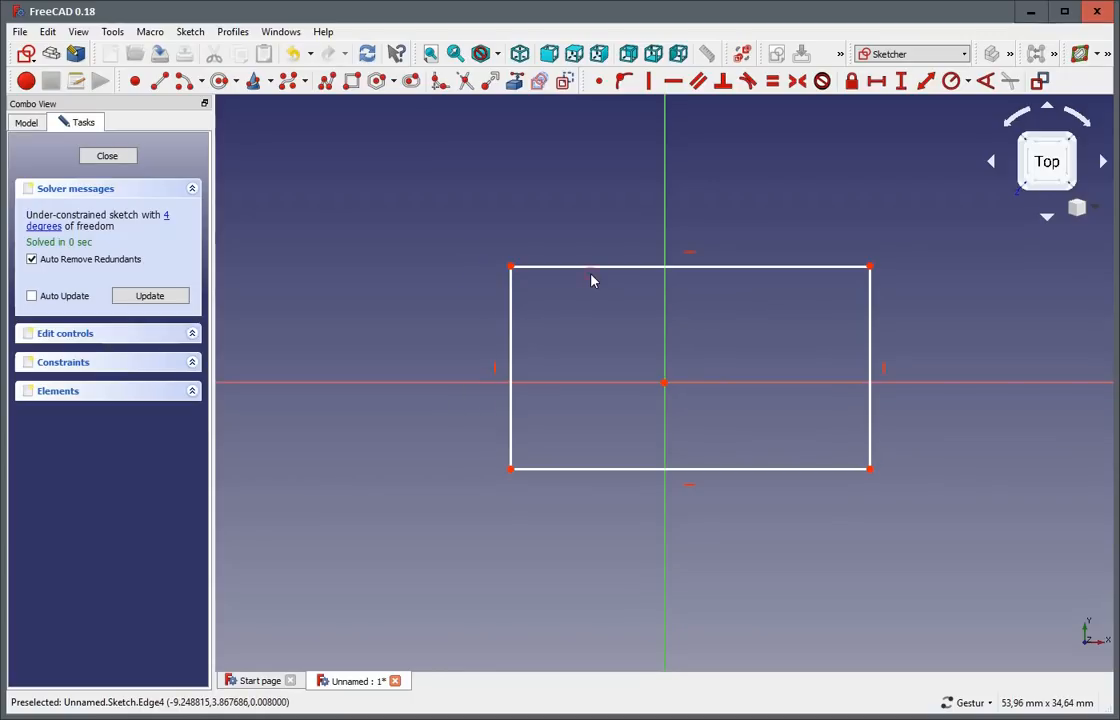
# - Constrain two opposite rectangle corners symmetric about the origin and stretch the rectangle's height to about 15 mm
pyautogui.click(511, 267)
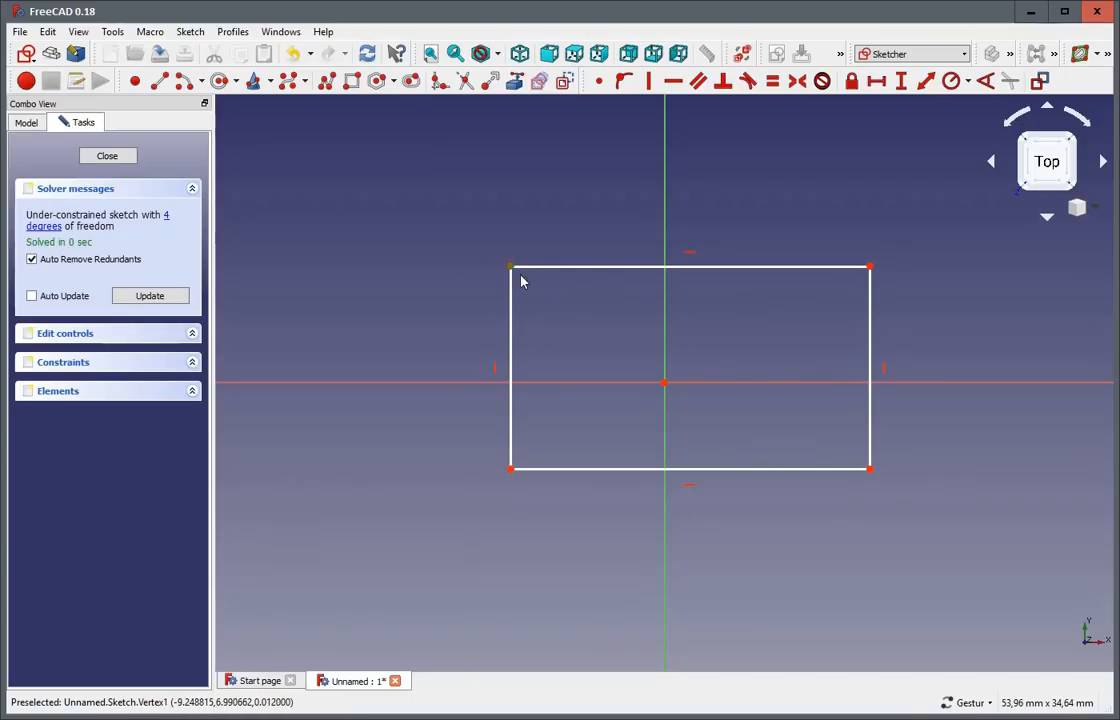
pyautogui.click(870, 468)
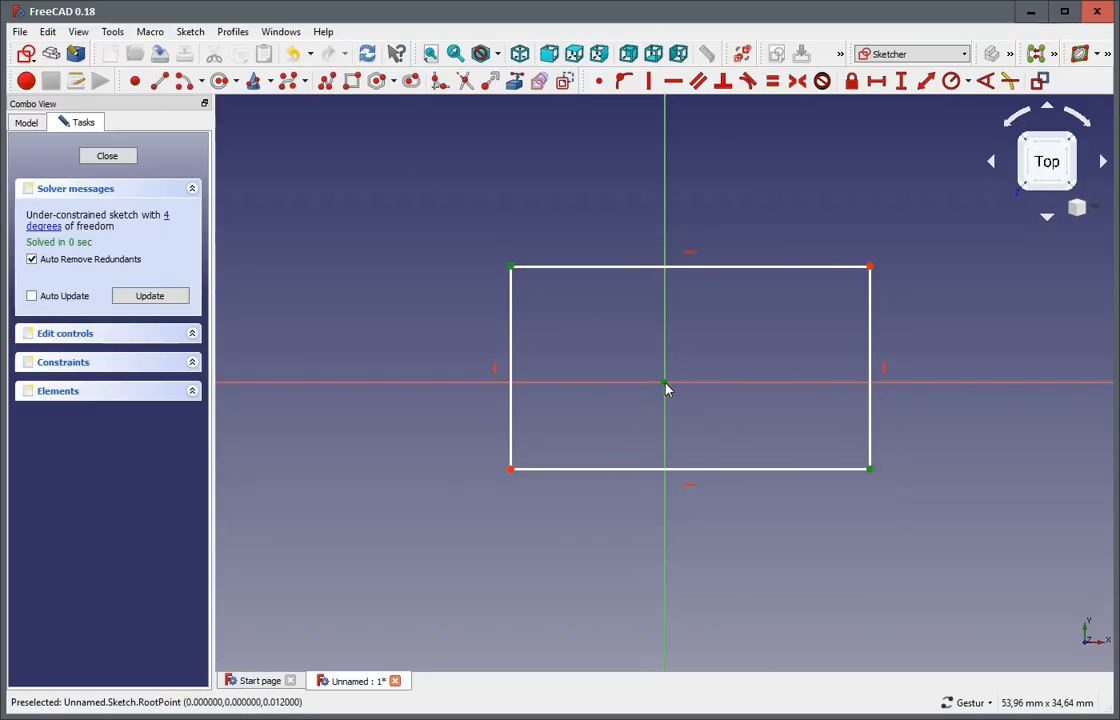
pyautogui.click(797, 81)
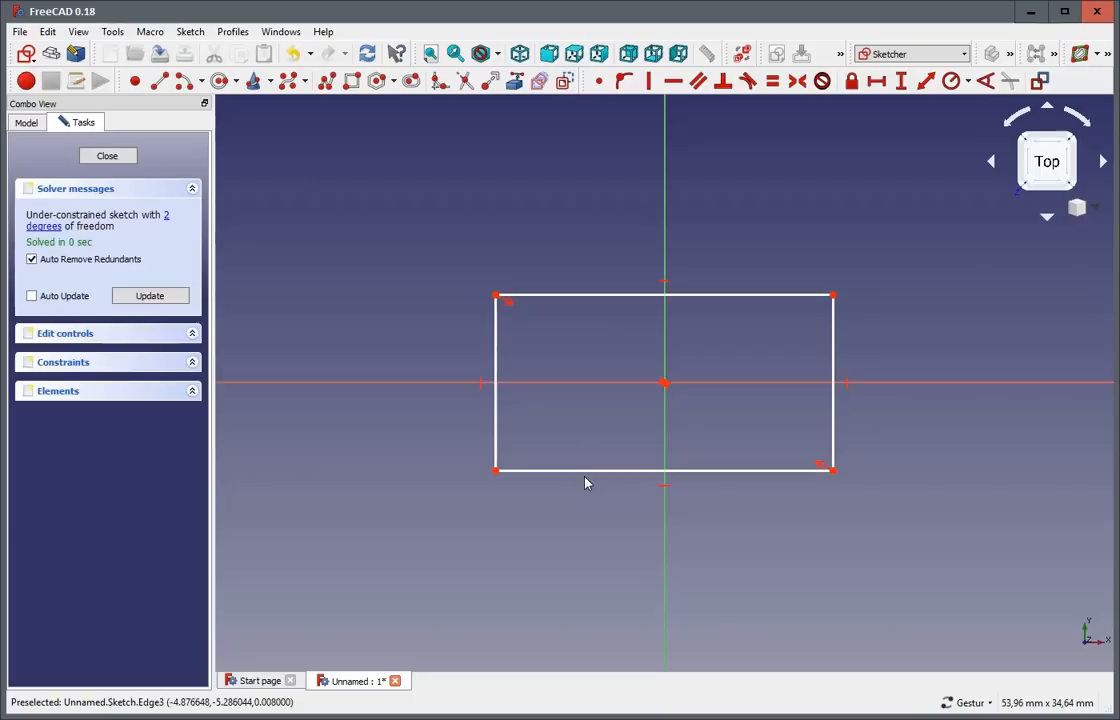
pyautogui.moveTo(586, 487); pyautogui.dragTo(588, 522)
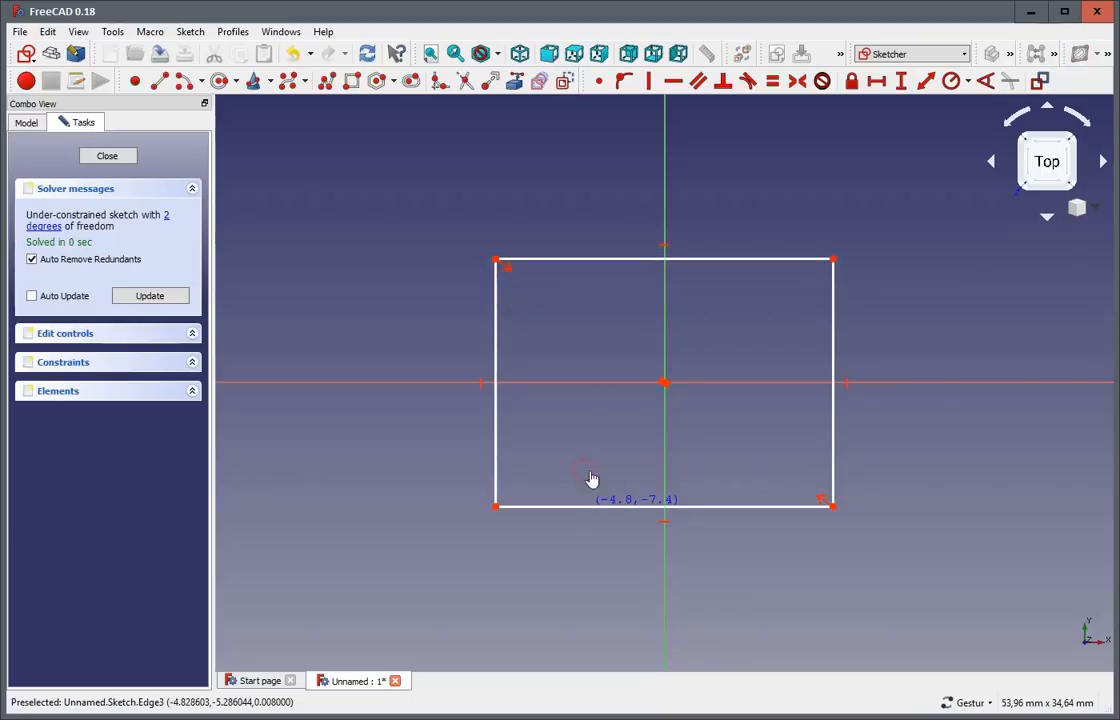
# - Constrain the rectangle's upper edge to a horizontal length of 30 mm
pyautogui.click(586, 261)
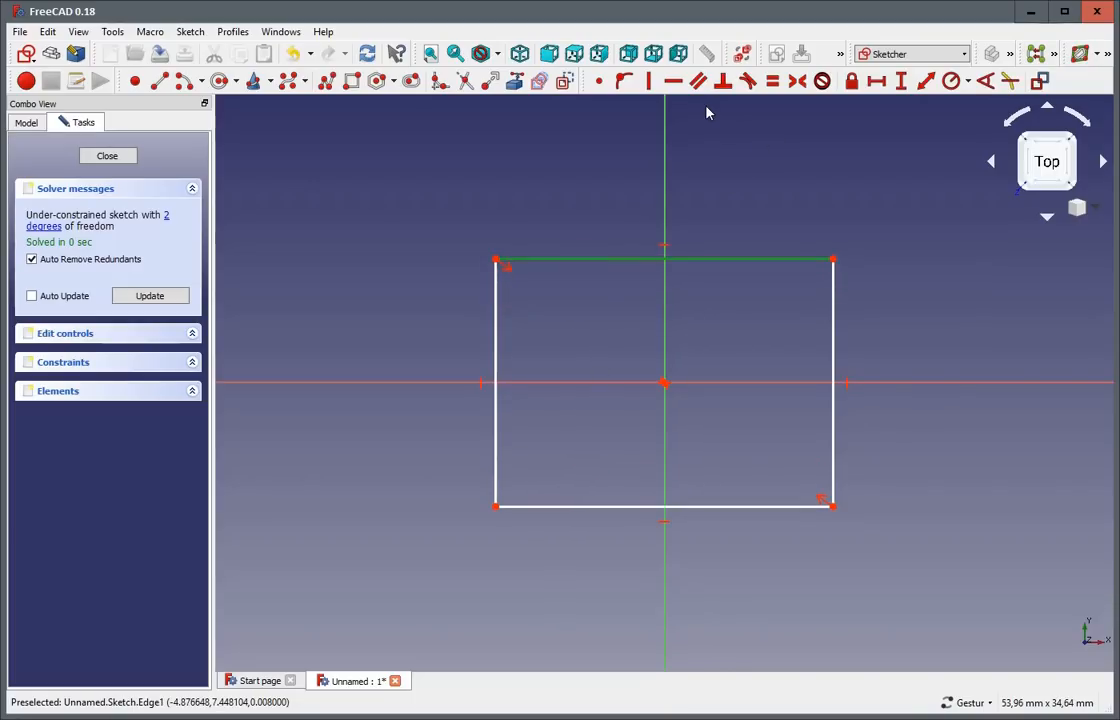
pyautogui.click(876, 81)
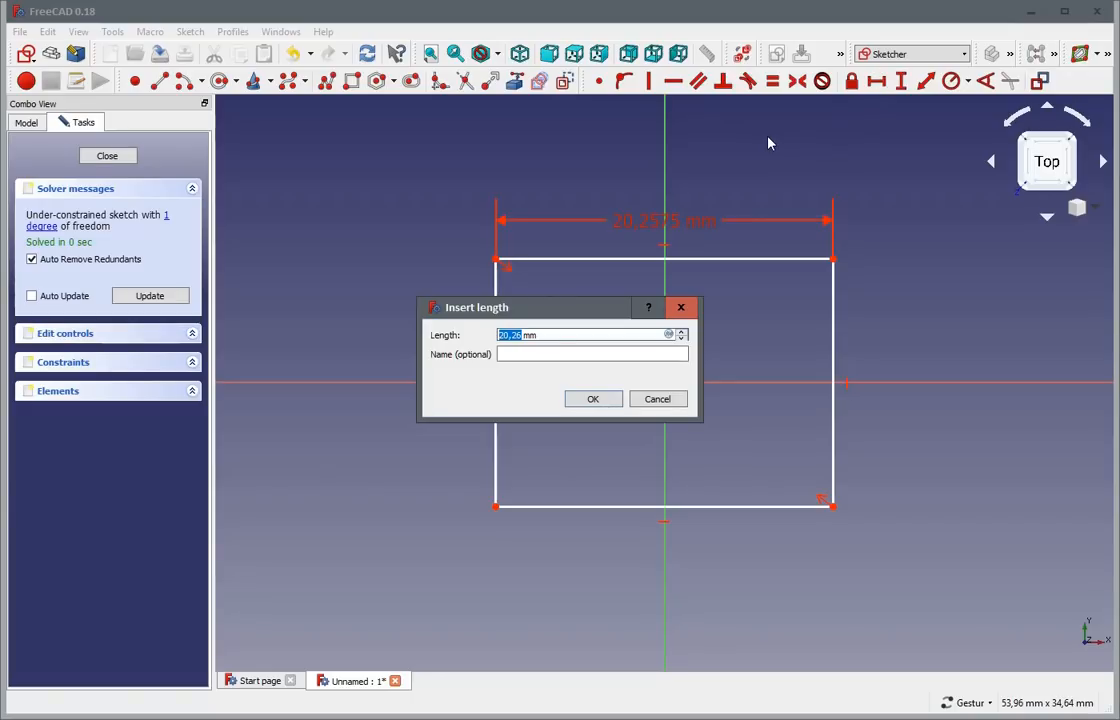
pyautogui.write('3')
pyautogui.press('Return')
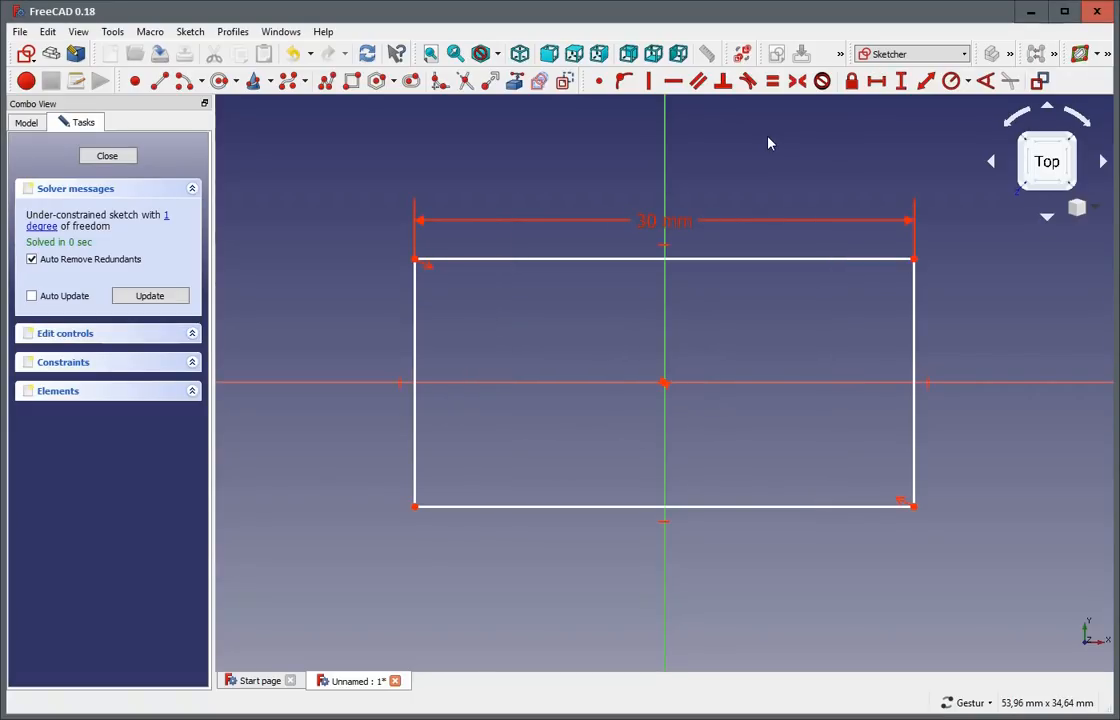
# - Constrain the rectangle's left edge to a vertical length of 20 mm and finish the sketch
pyautogui.click(415, 424)
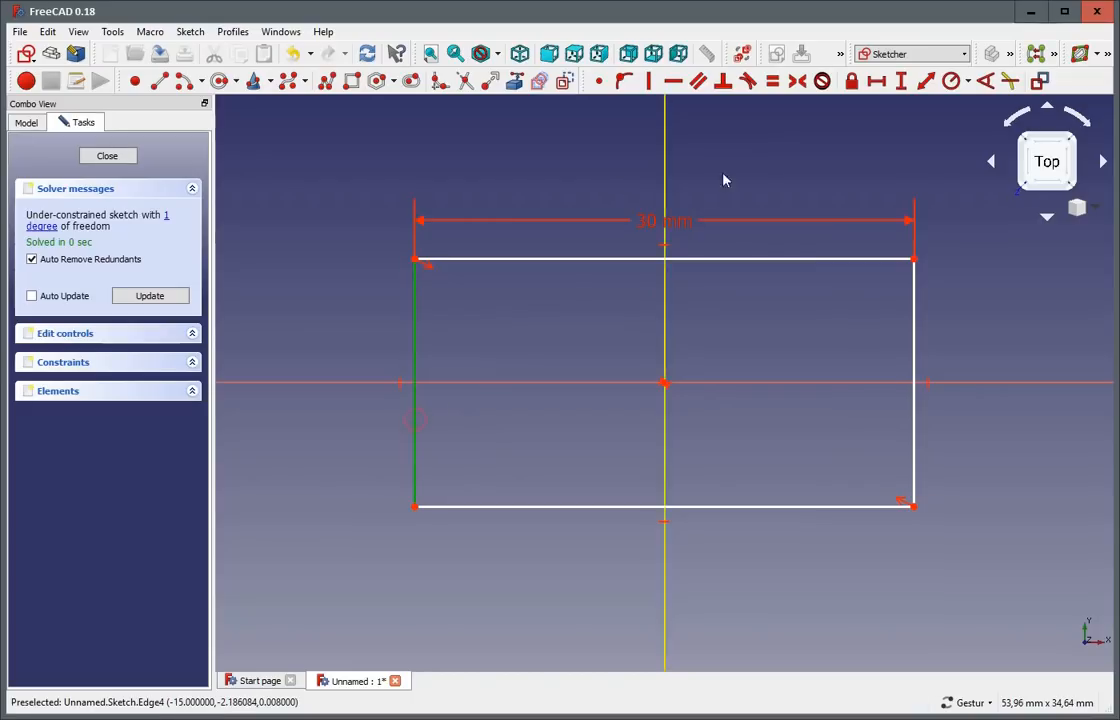
pyautogui.click(901, 81)
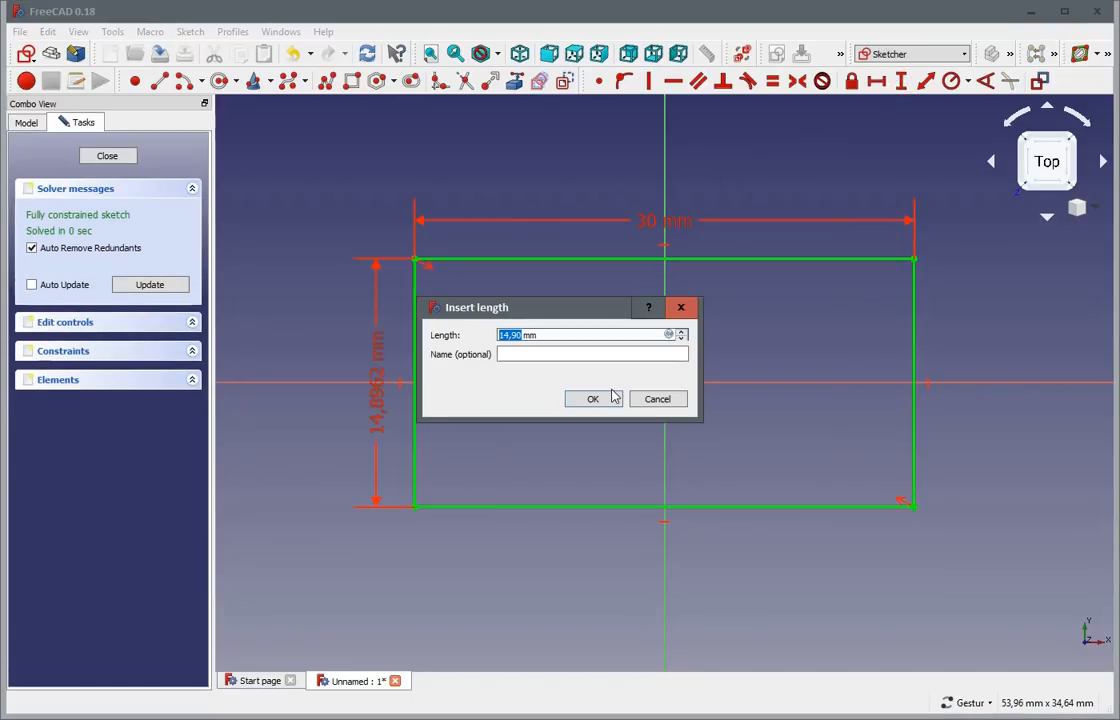
pyautogui.write('20')
pyautogui.click(601, 404)
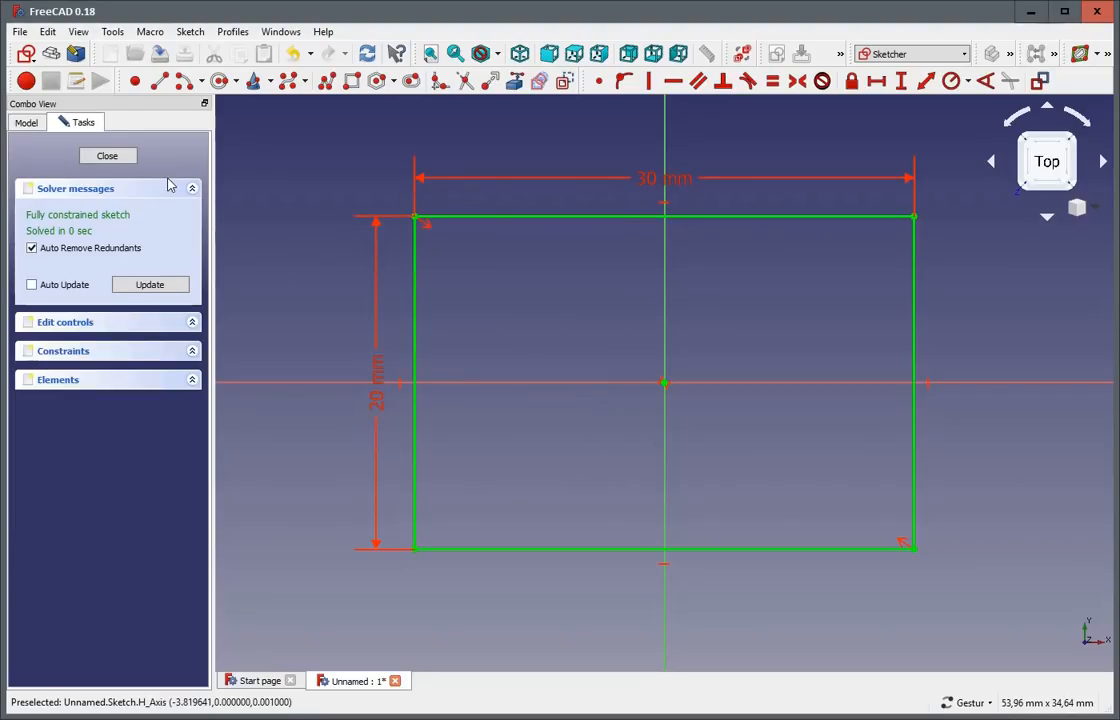
pyautogui.click(107, 155)
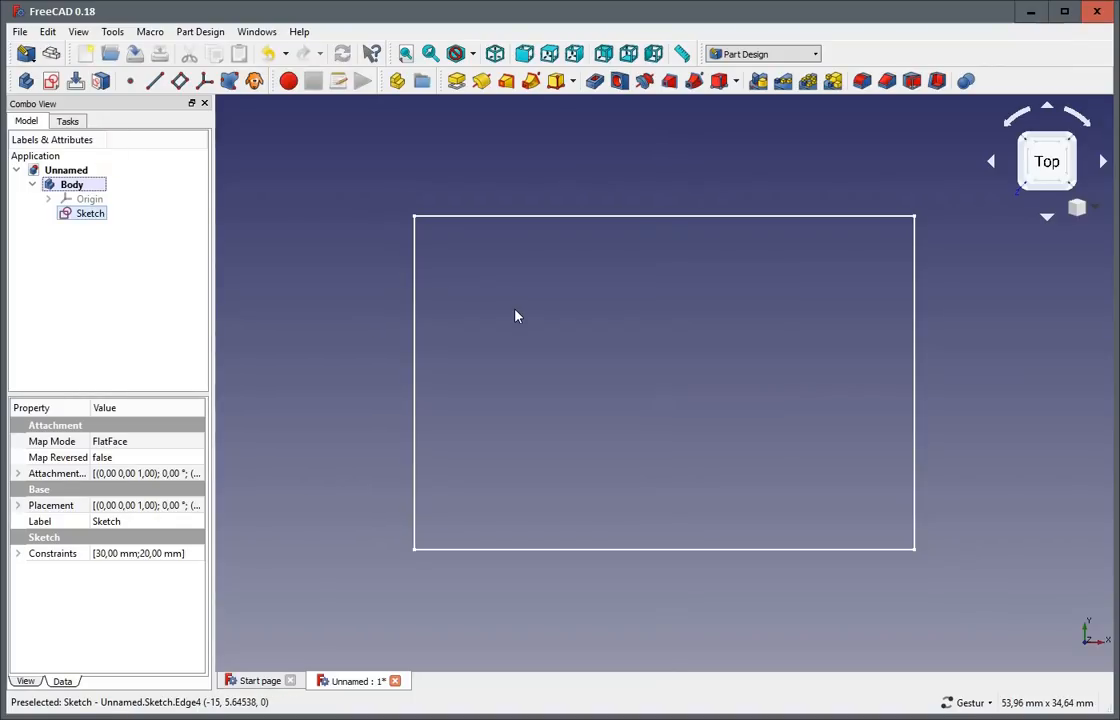
# - Pad the rectangular sketch to a length of 10 mm
pyautogui.scroll(-2, 517, 315)
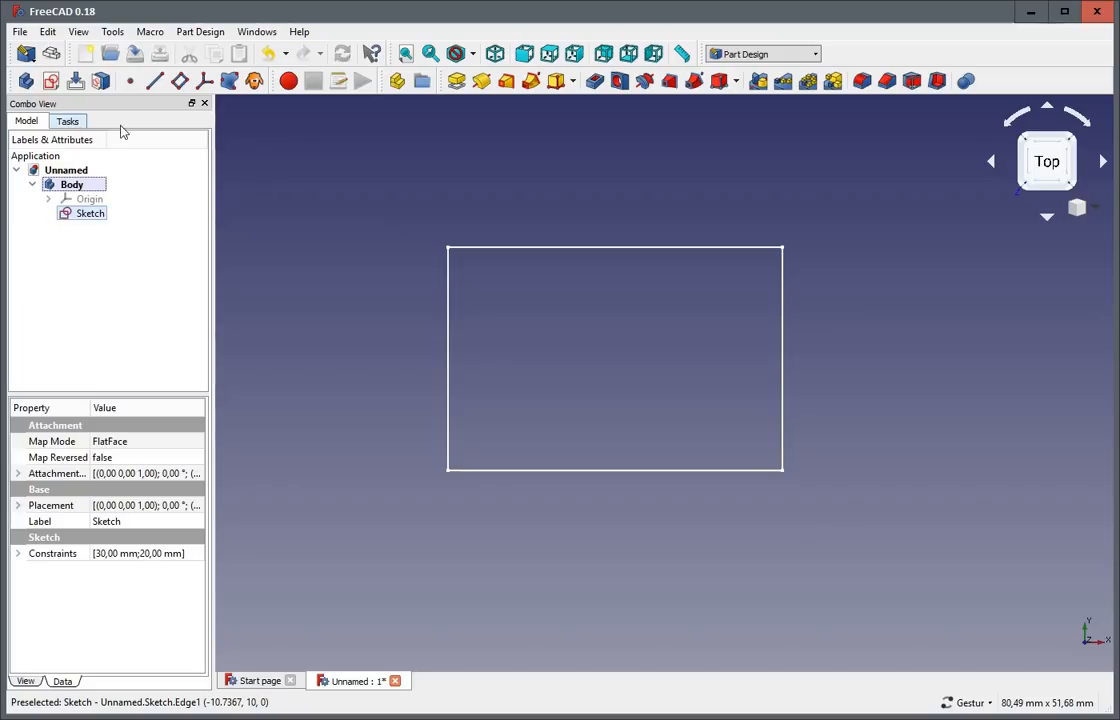
pyautogui.click(456, 80)
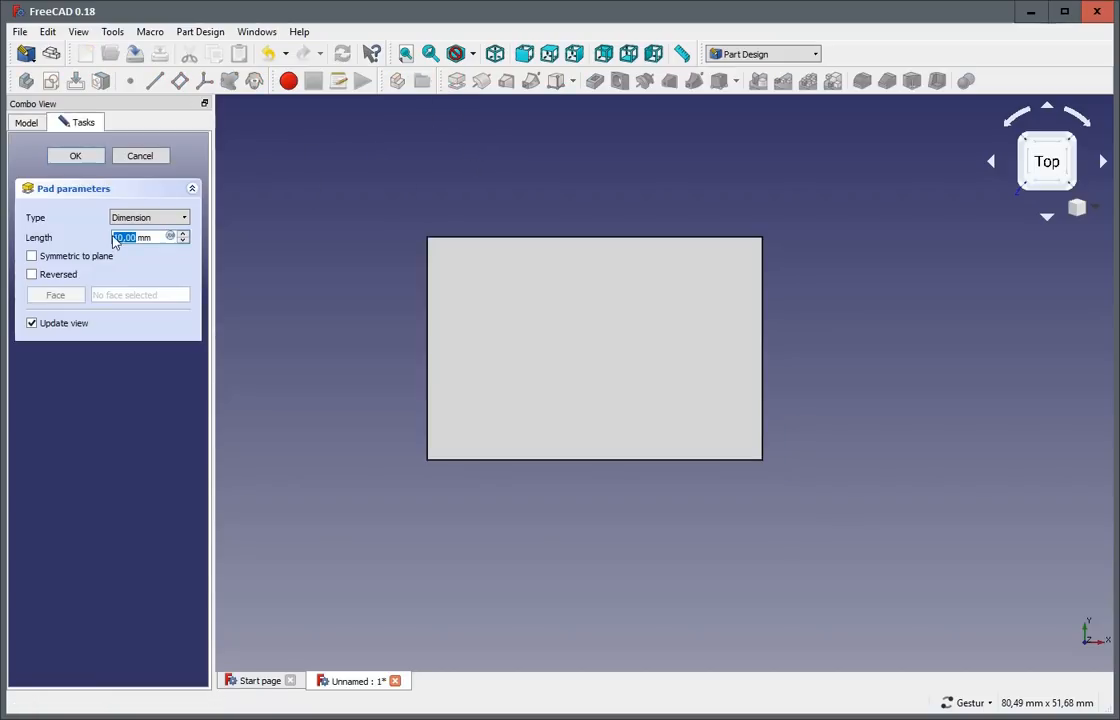
pyautogui.click(82, 153)
# - Try a 1 mm fillet on the two vertical edges at the front of the block
pyautogui.moveTo(768, 510)
pyautogui.mouseDown()
pyautogui.moveTo(768, 435)
pyautogui.moveTo(556, 553)
pyautogui.mouseUp()
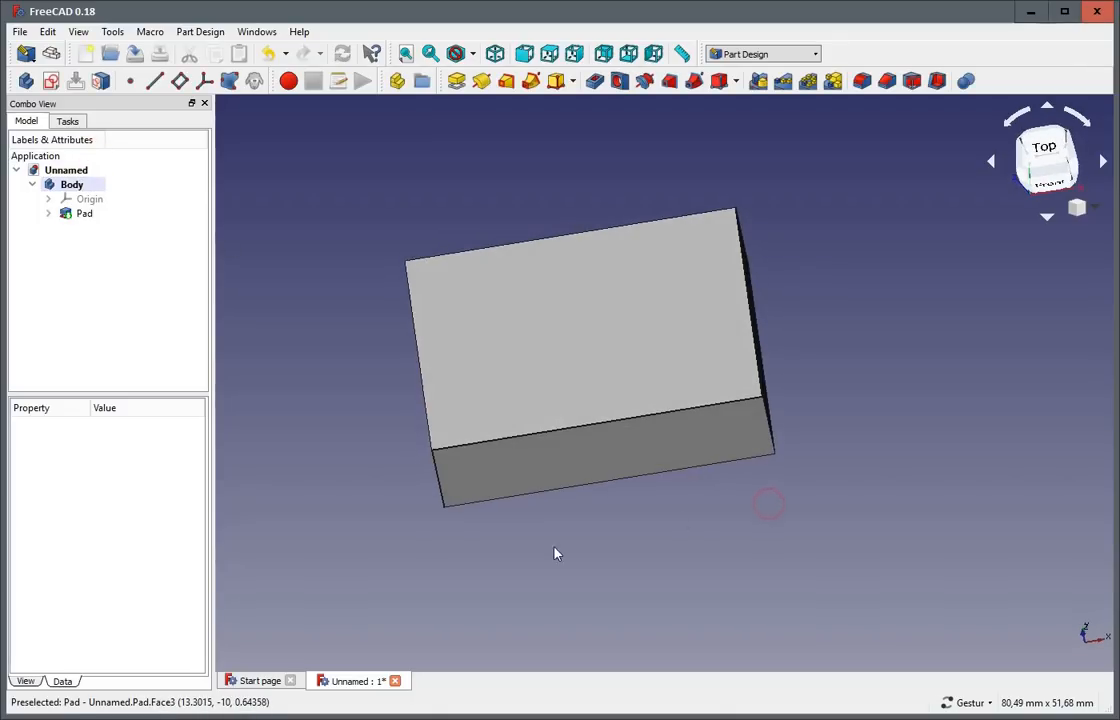
pyautogui.click(439, 490)
pyautogui.keyDown('ctrl'); pyautogui.click(770, 424); pyautogui.keyUp('ctrl')
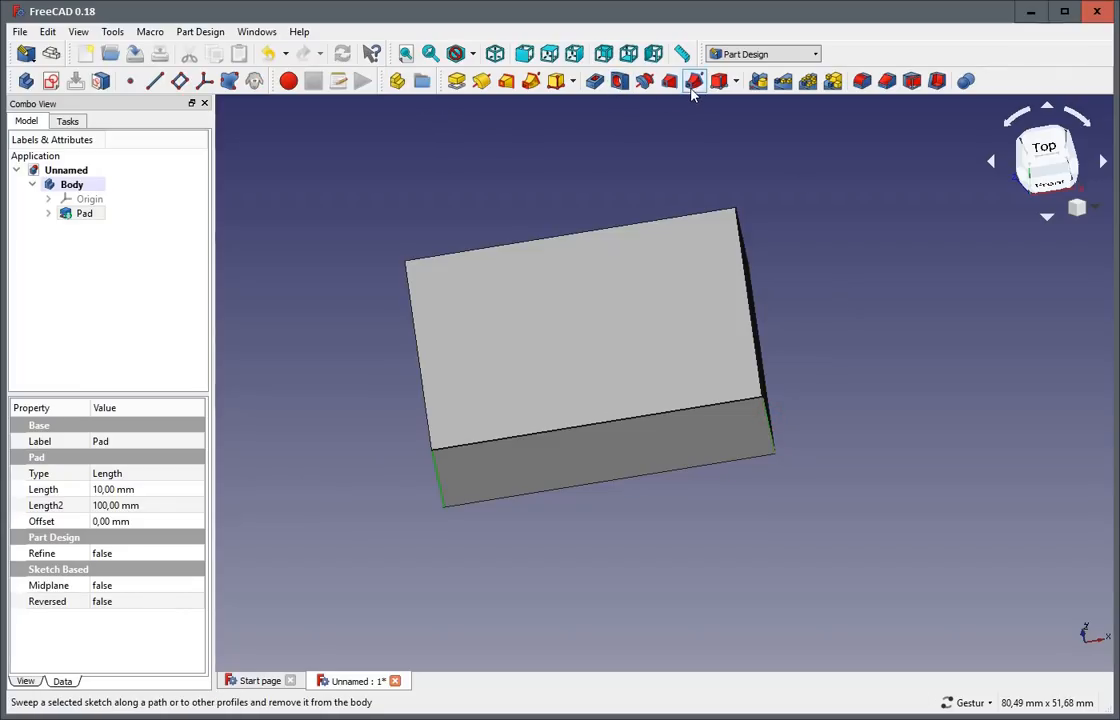
pyautogui.click(862, 81)
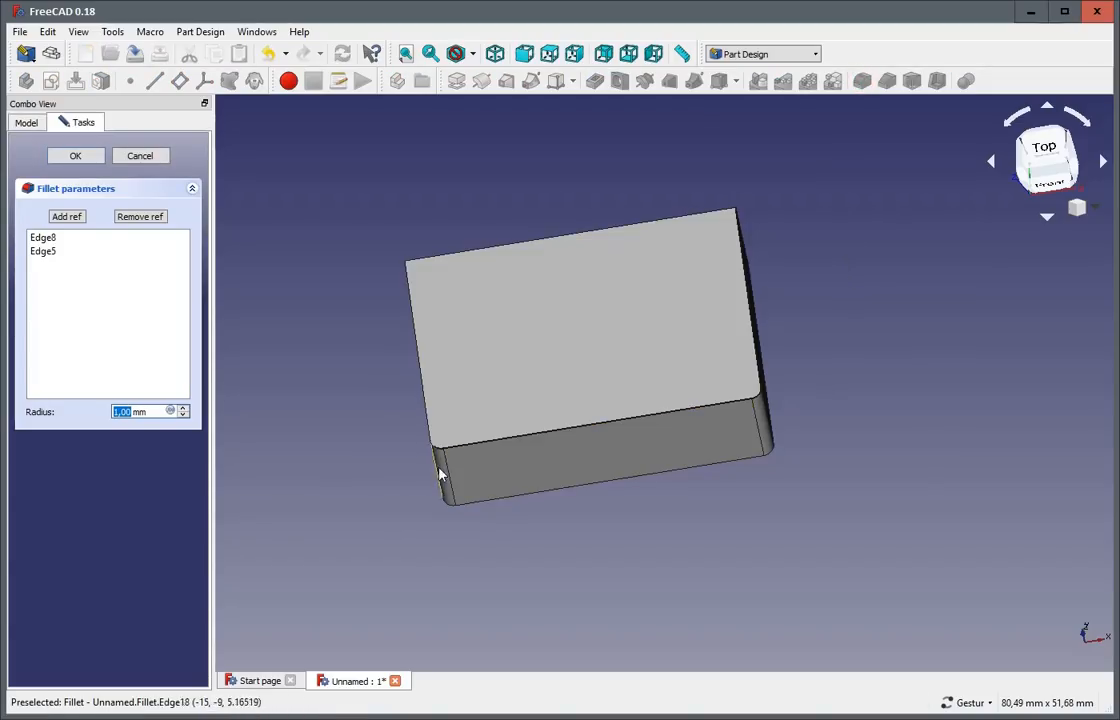
pyautogui.click(140, 155)
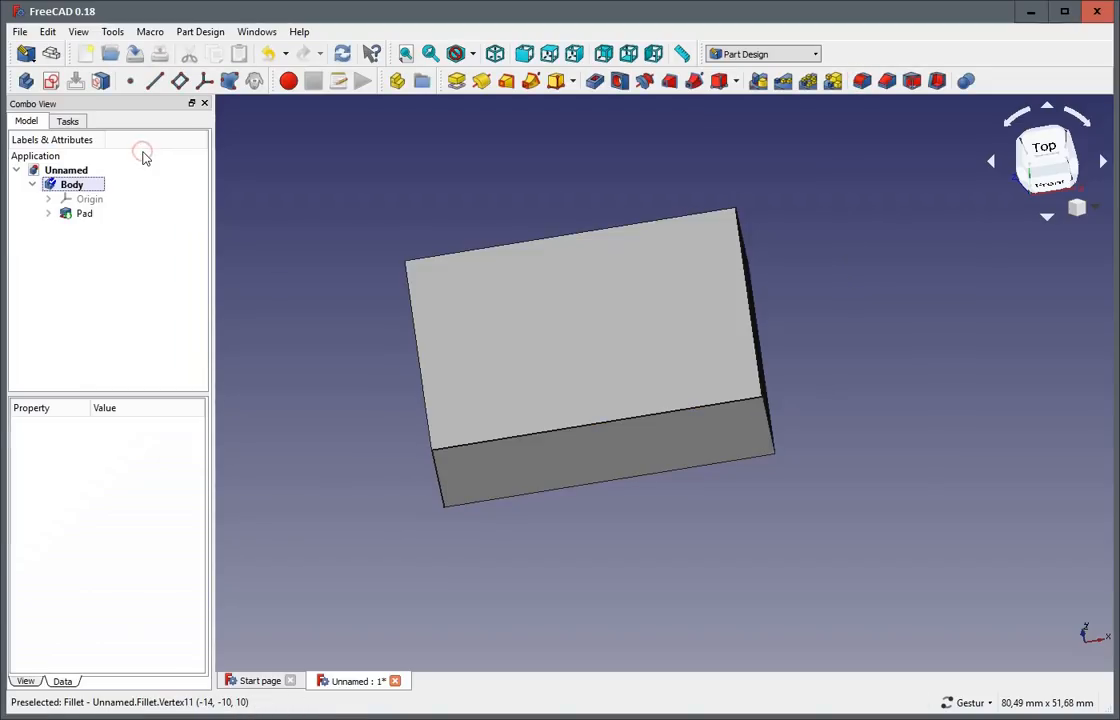
# - Delete the pad from the body, keeping only its rectangular sketch
pyautogui.click(82, 214)
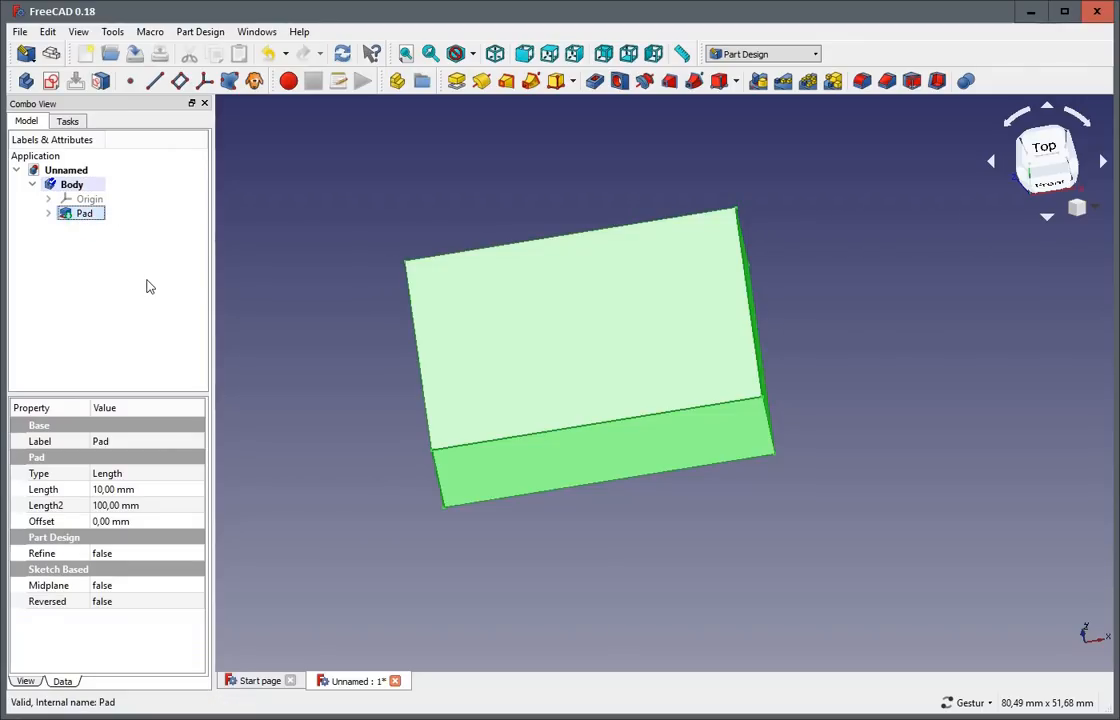
pyautogui.press('Delete')
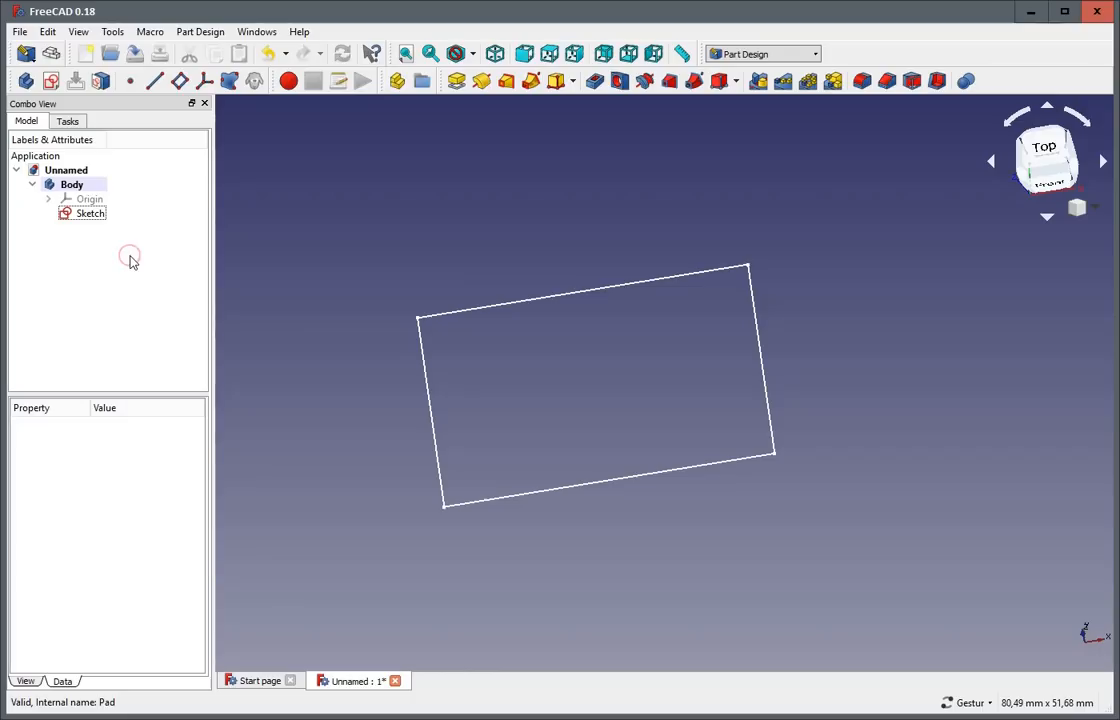
# - Reopen the rectangular sketch and add sketch fillets at the rectangle's upper-left and upper-right corners
pyautogui.doubleClick(74, 214)
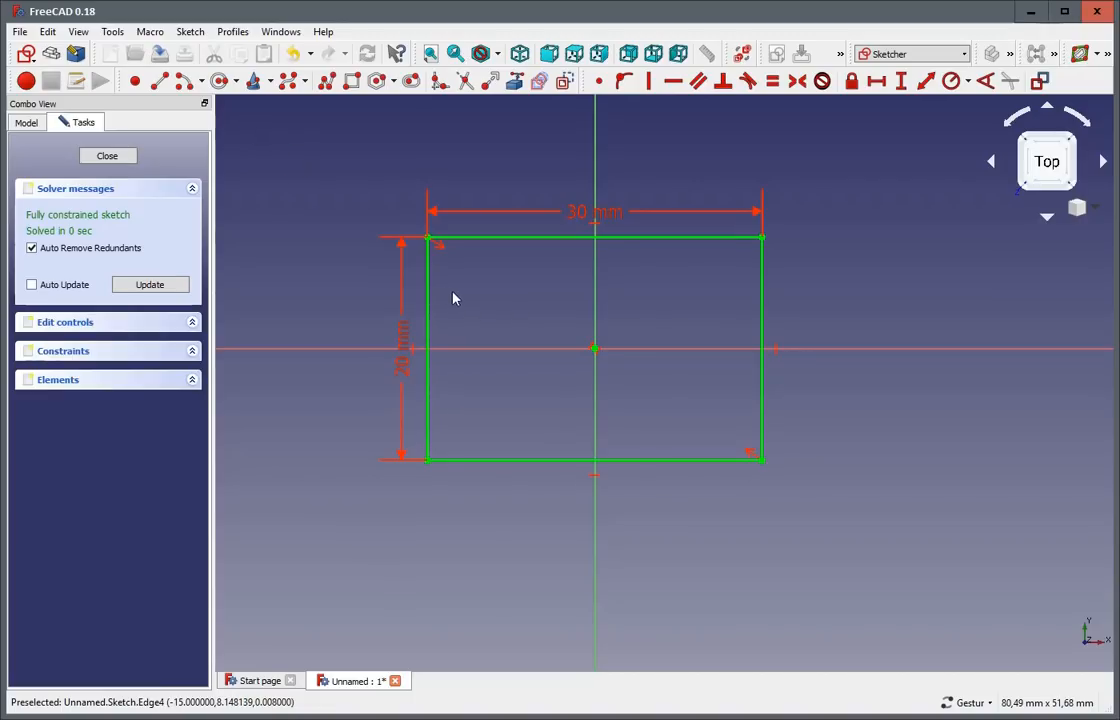
pyautogui.click(487, 239)
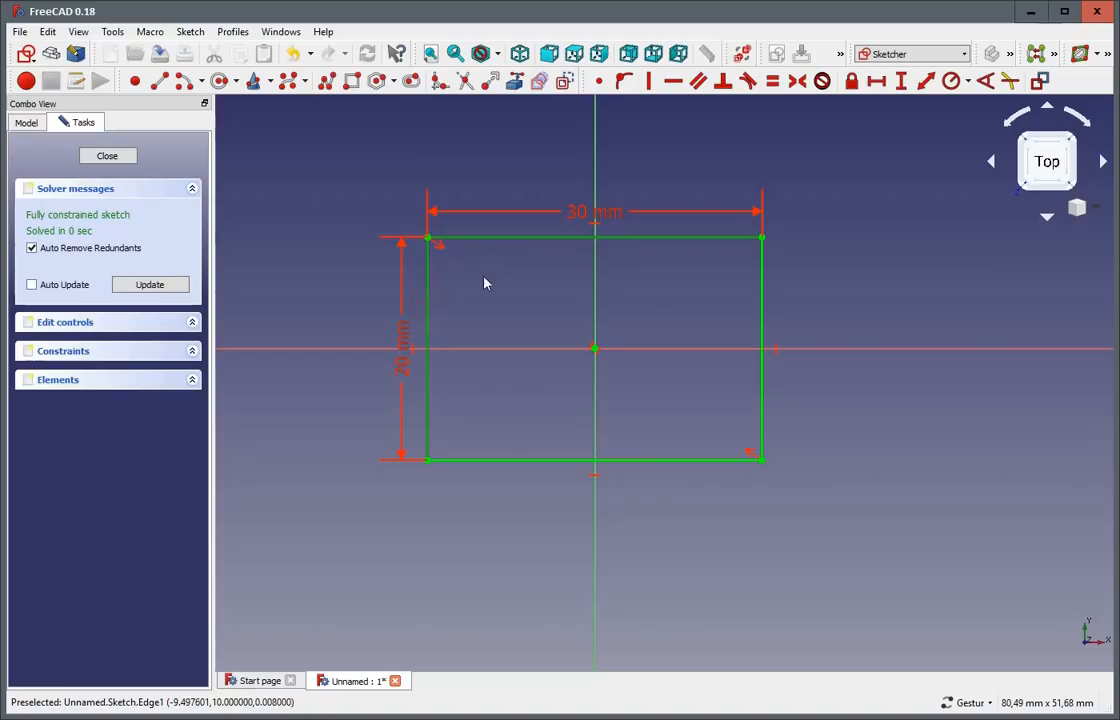
pyautogui.click(440, 82)
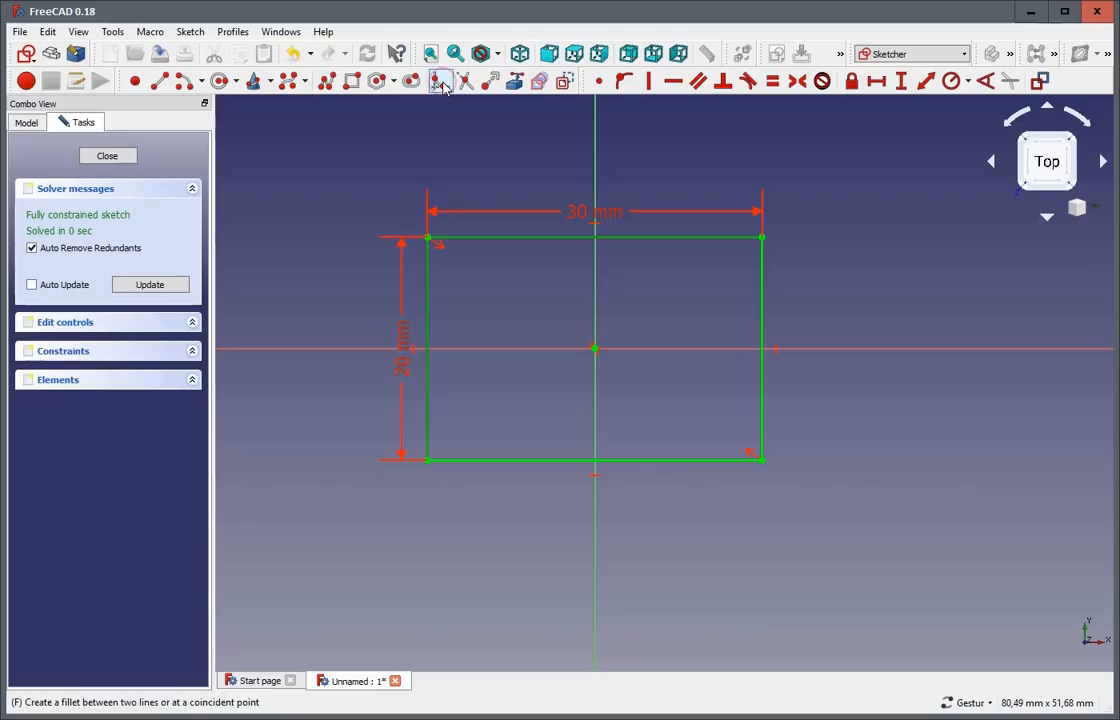
pyautogui.click(430, 239)
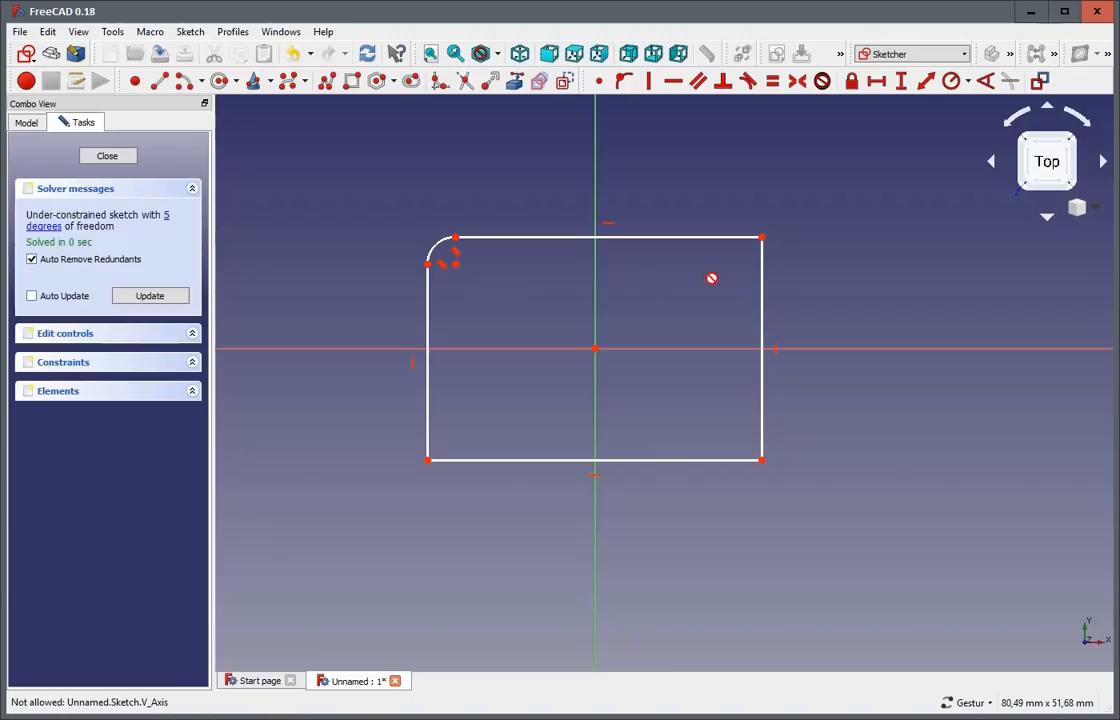
pyautogui.click(720, 237)
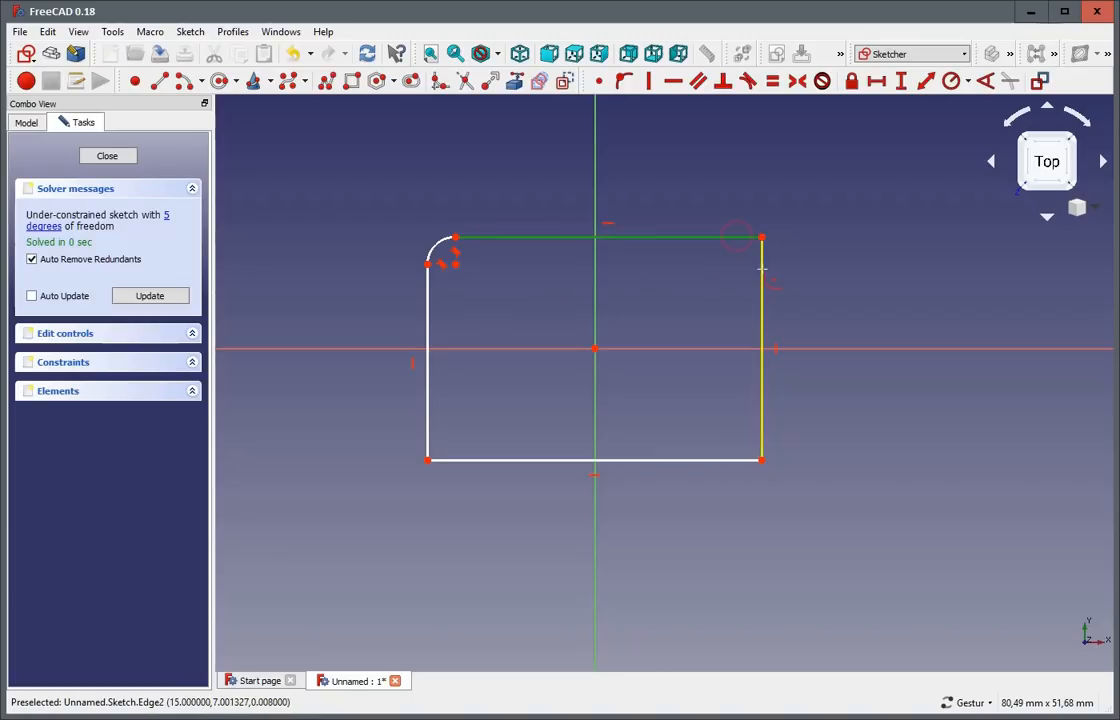
pyautogui.click(762, 290)
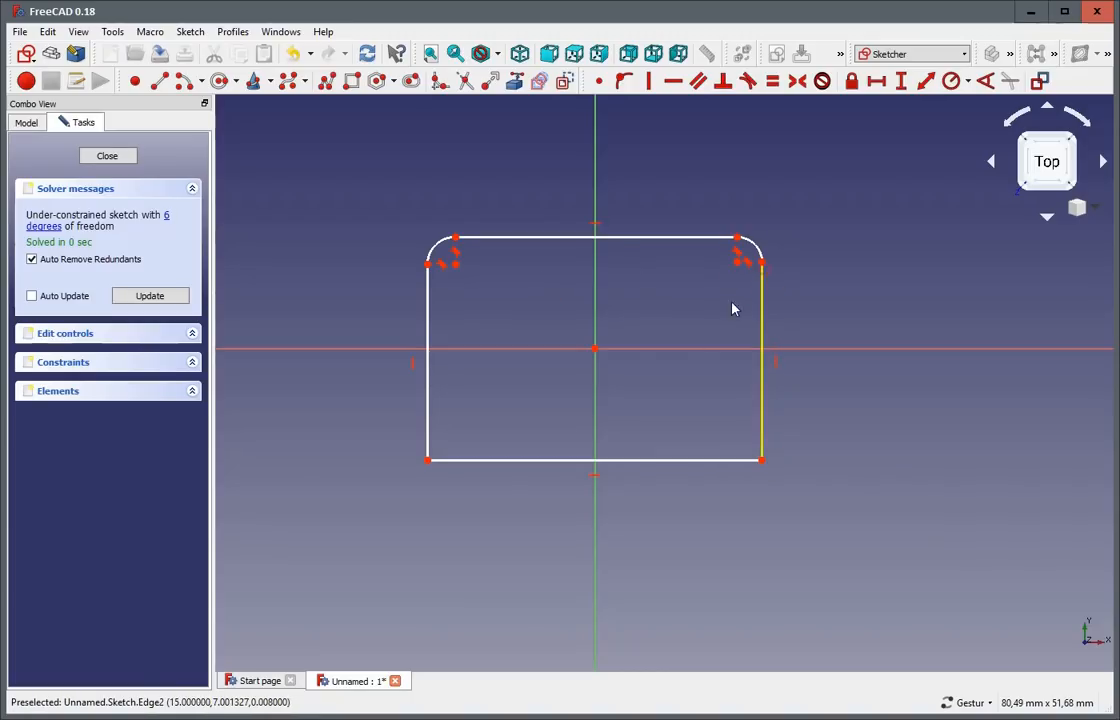
# - Add sketch fillets at the rectangle's lower-right and lower-left corners
pyautogui.click(720, 461)
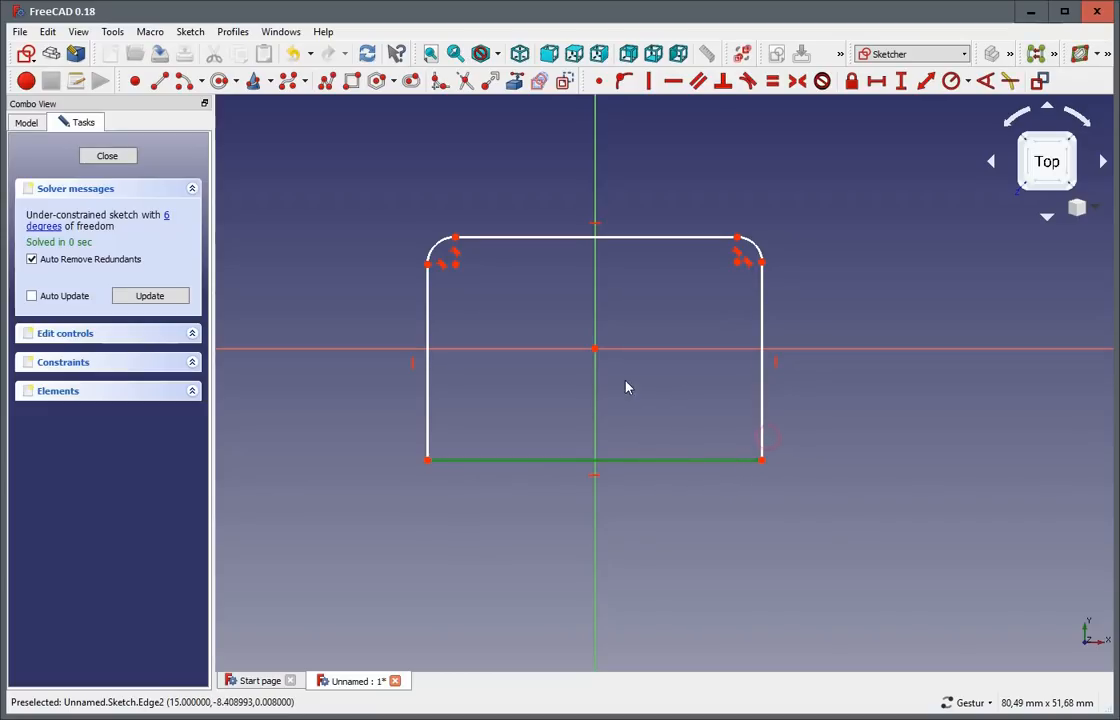
pyautogui.click(762, 422)
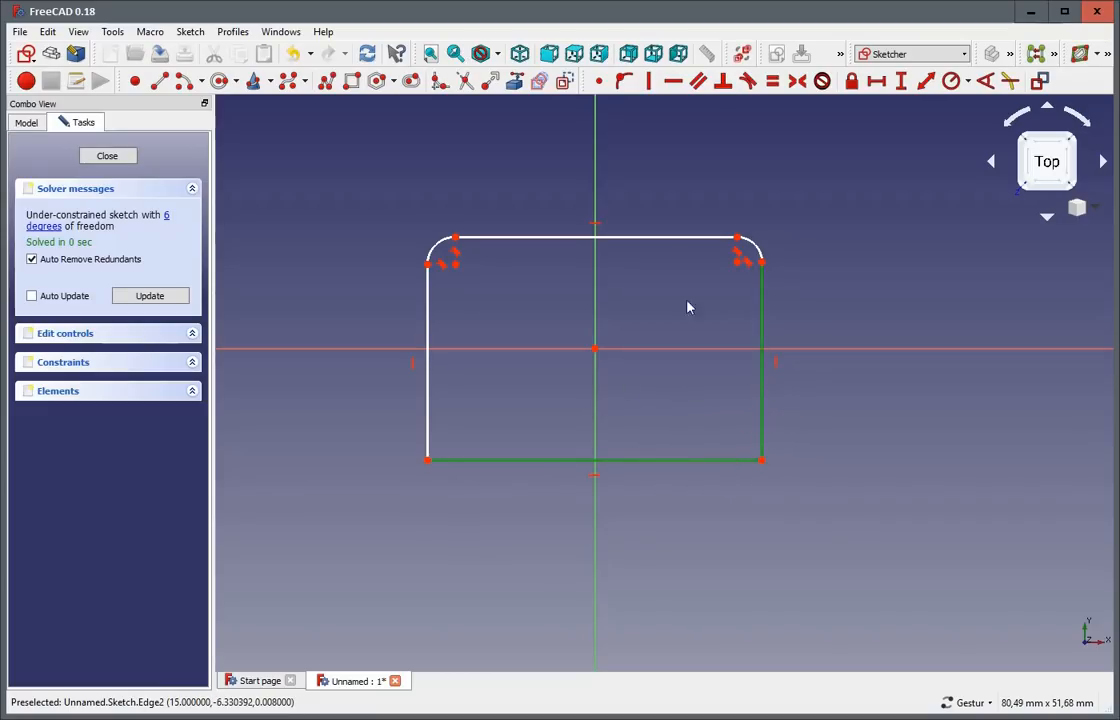
pyautogui.click(439, 81)
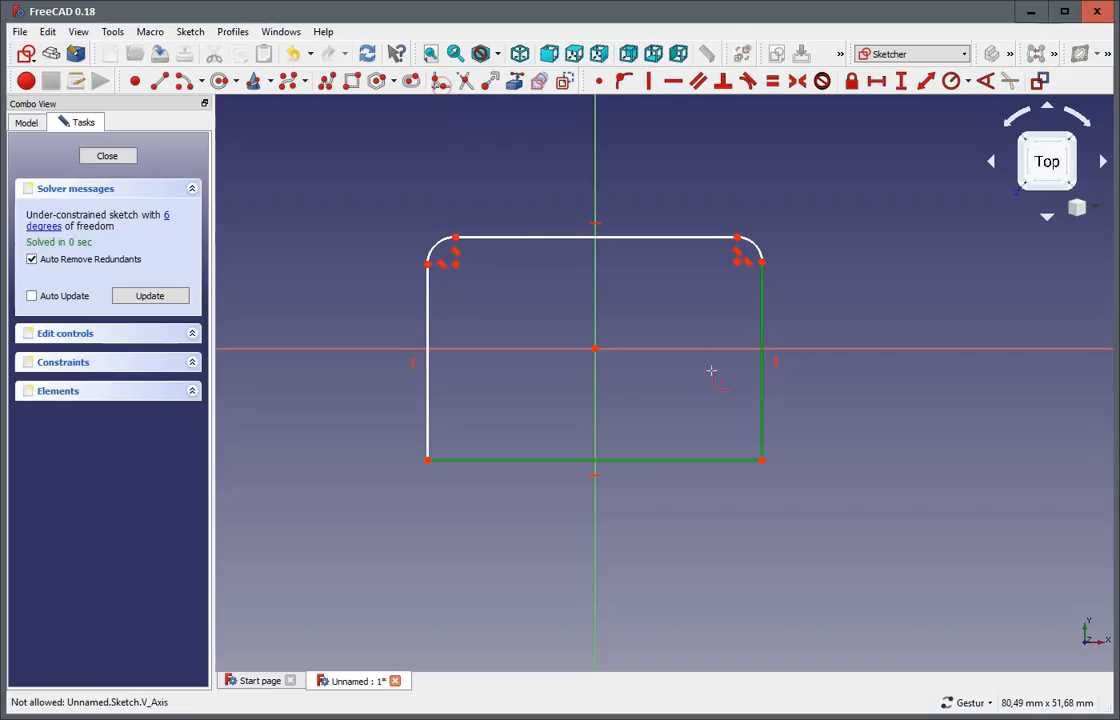
pyautogui.click(739, 460)
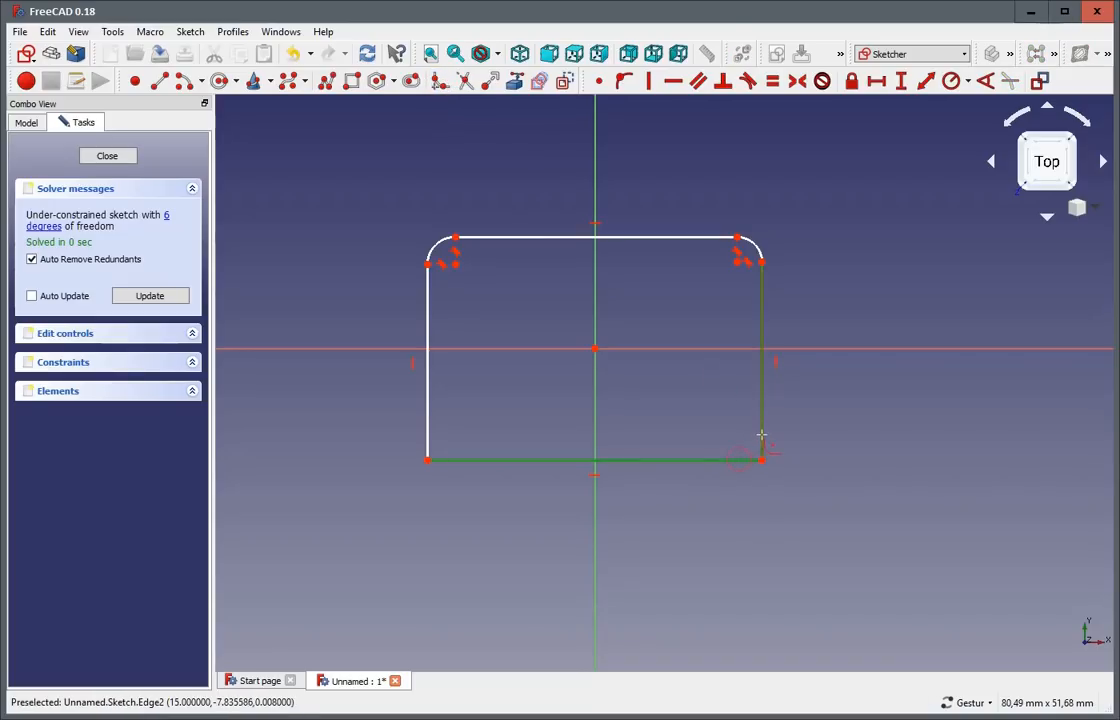
pyautogui.click(761, 437)
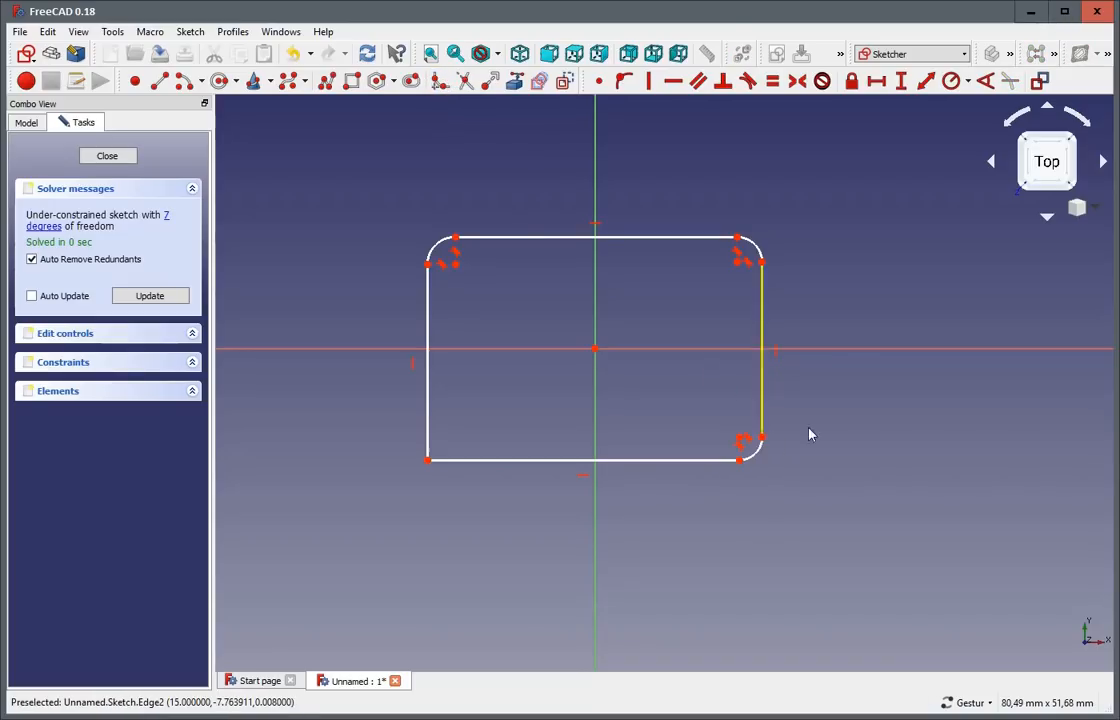
pyautogui.click(477, 460)
pyautogui.click(428, 431)
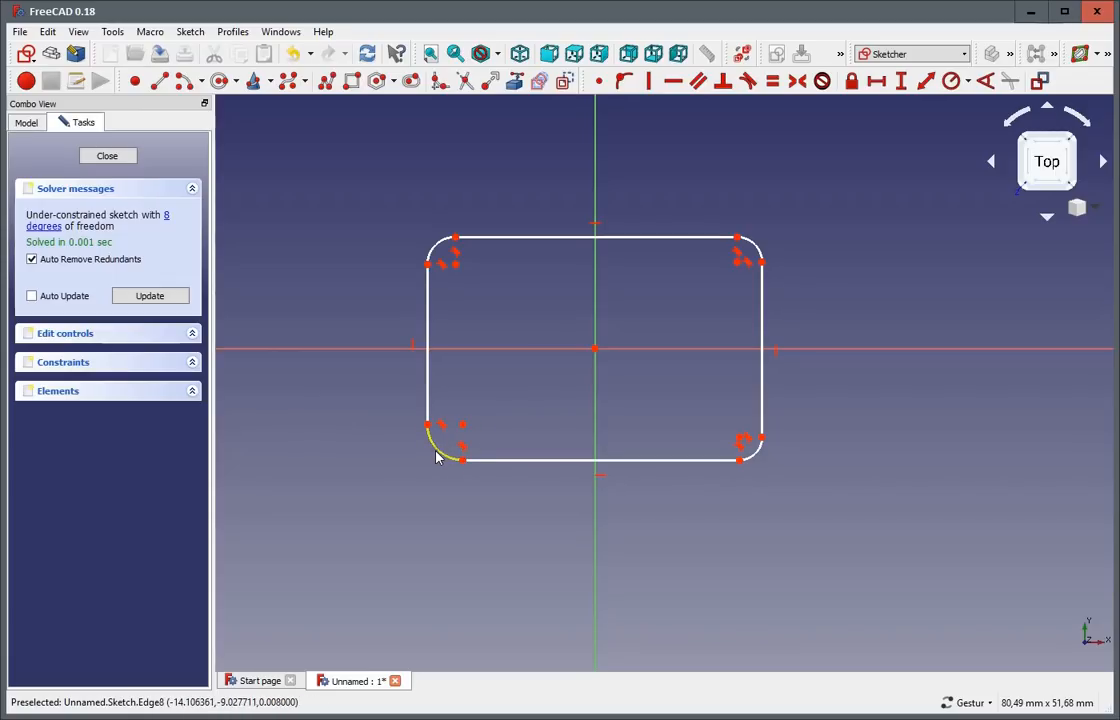
# - Constrain the four corner arcs to equal radii and stretch the rounded profile outward by its corner arcs
pyautogui.moveTo(436, 457); pyautogui.dragTo(420, 492)
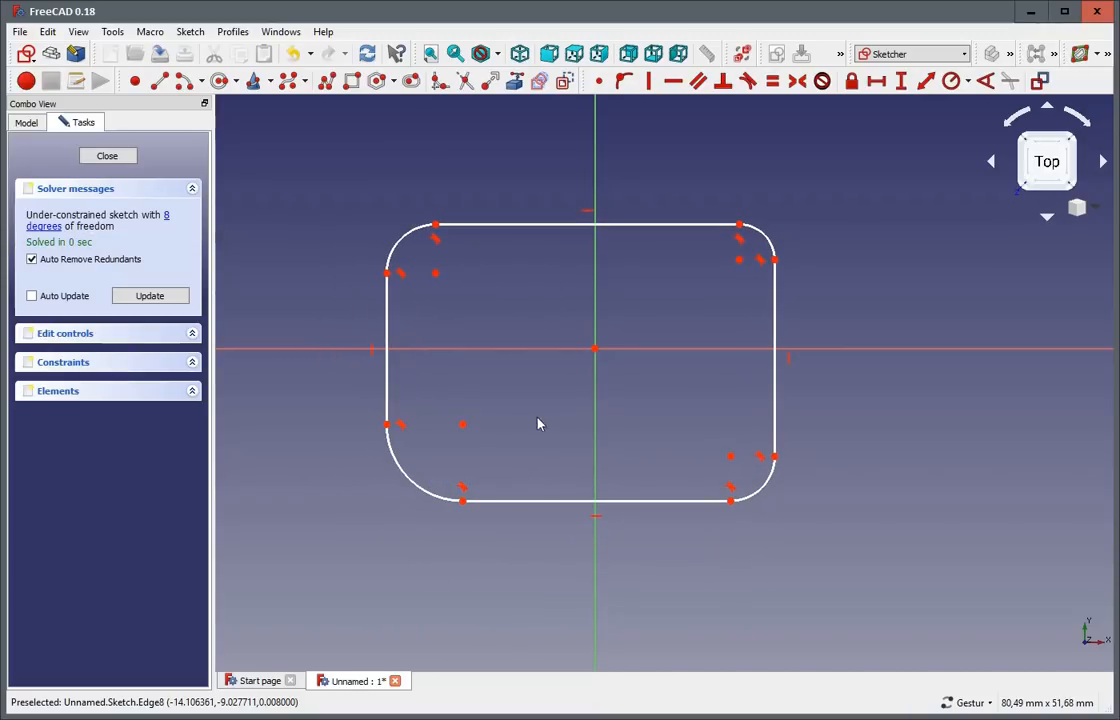
pyautogui.click(408, 482)
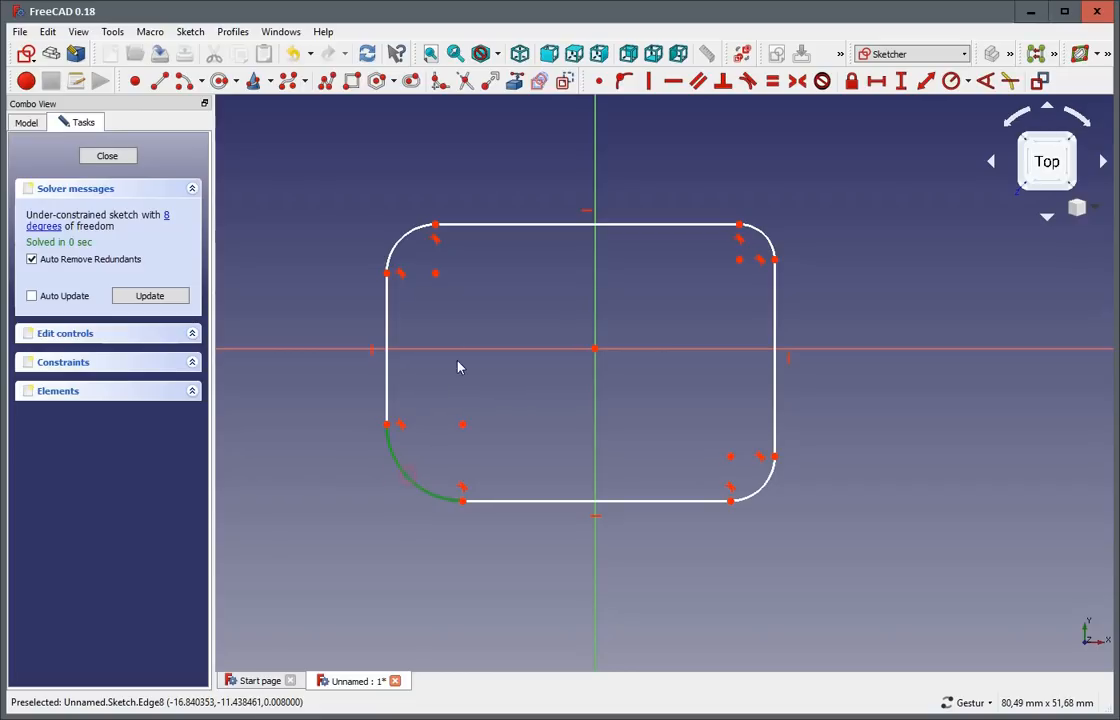
pyautogui.click(407, 243)
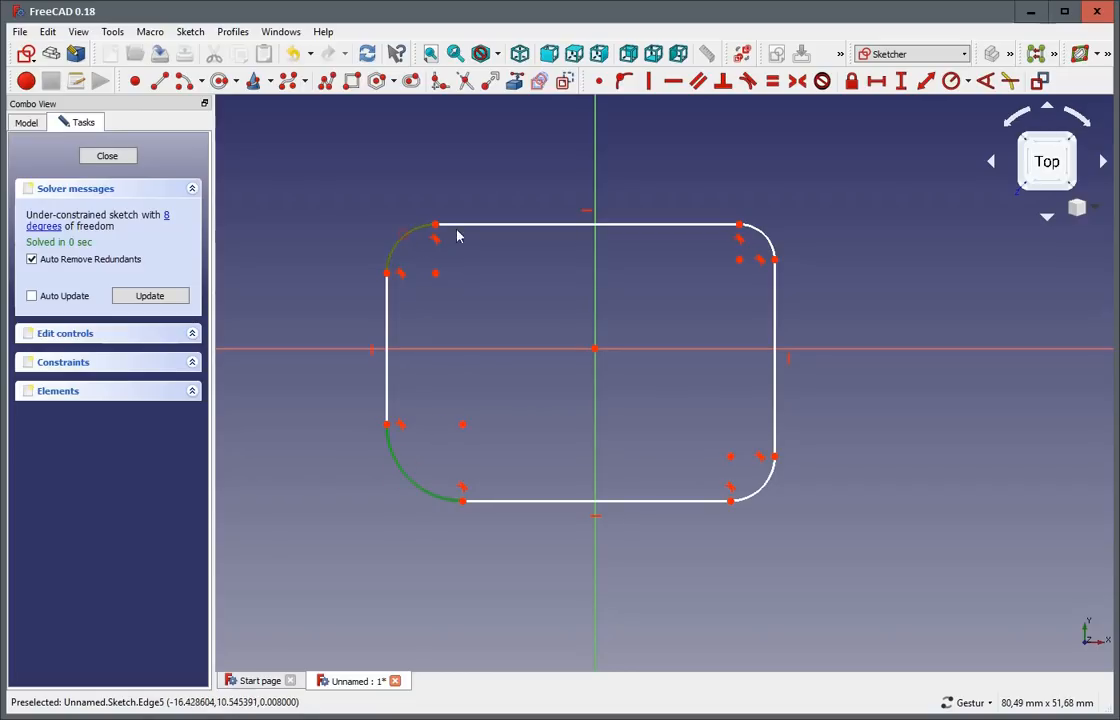
pyautogui.click(757, 233)
pyautogui.click(764, 487)
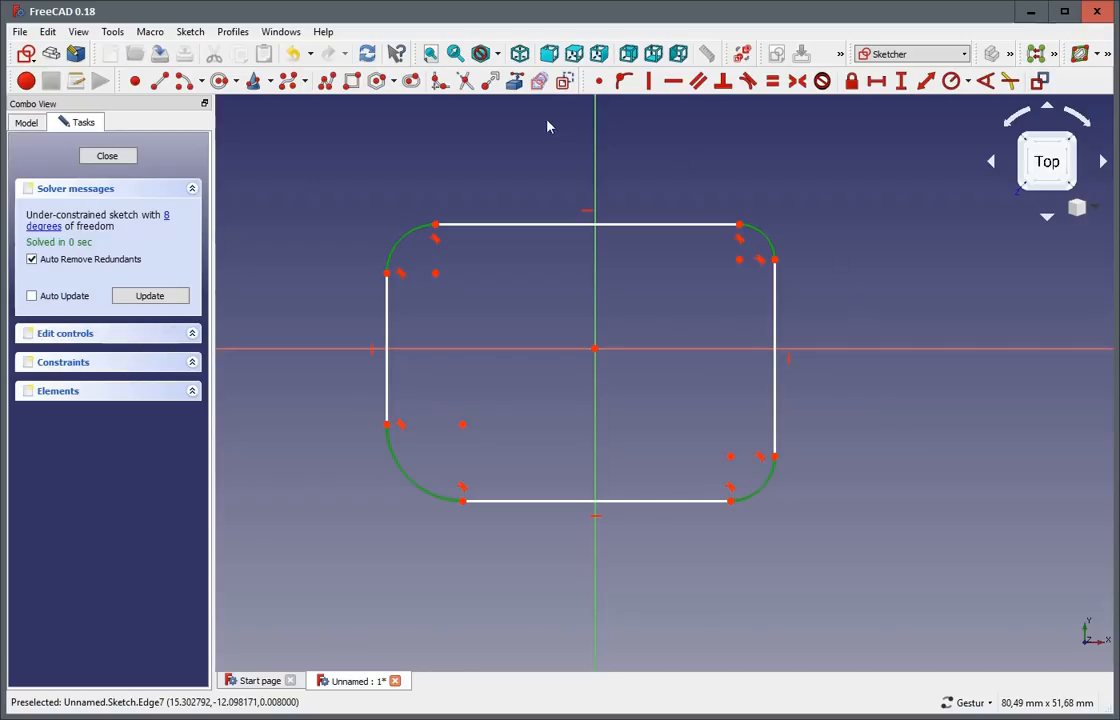
pyautogui.click(773, 82)
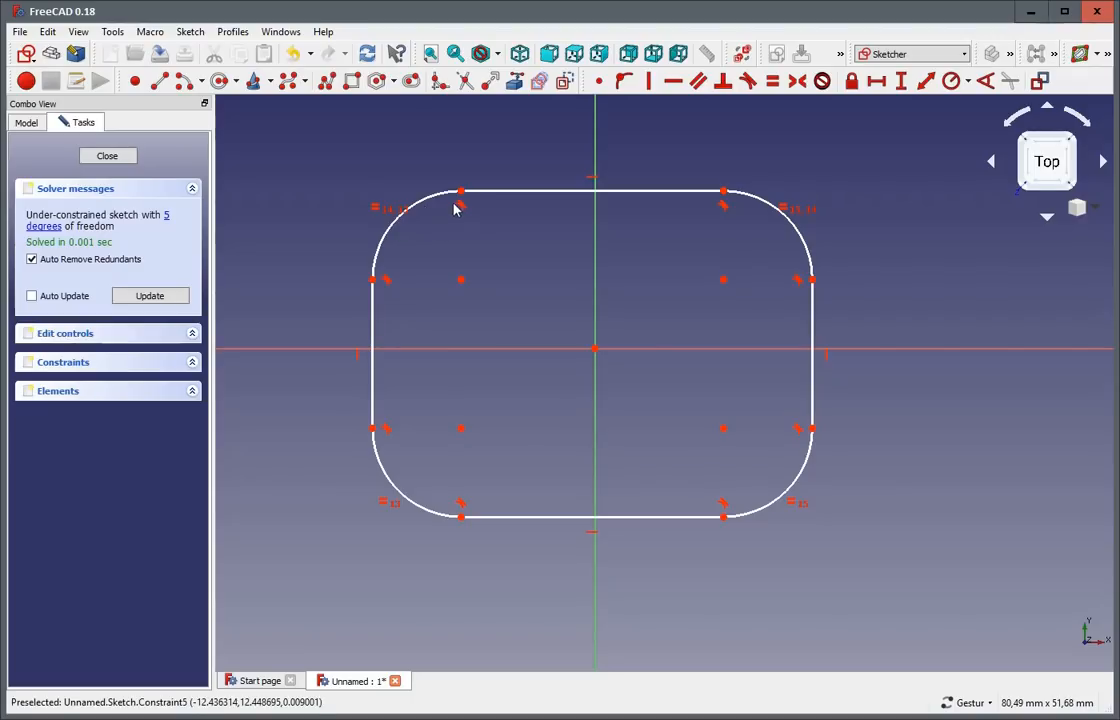
pyautogui.moveTo(425, 205)
pyautogui.mouseDown()
pyautogui.moveTo(491, 287)
pyautogui.moveTo(412, 205)
pyautogui.mouseUp()
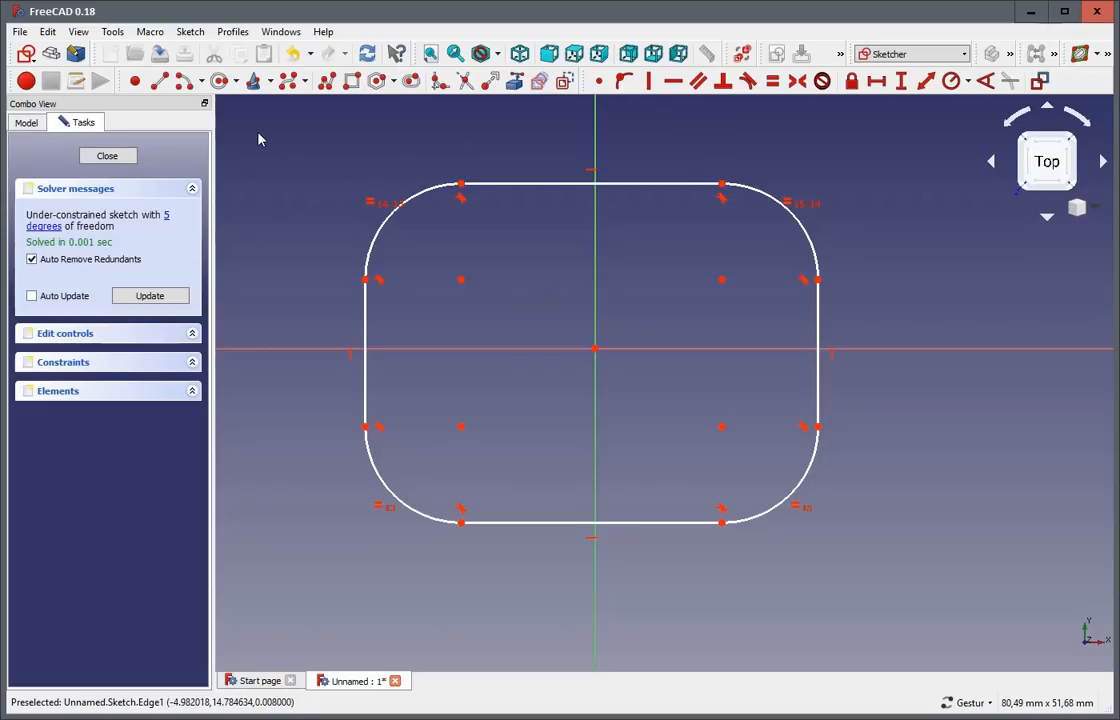
# - Draw a construction-geometry rectangle, about 50 × 37 mm, enclosing the rounded profile
pyautogui.click(351, 80)
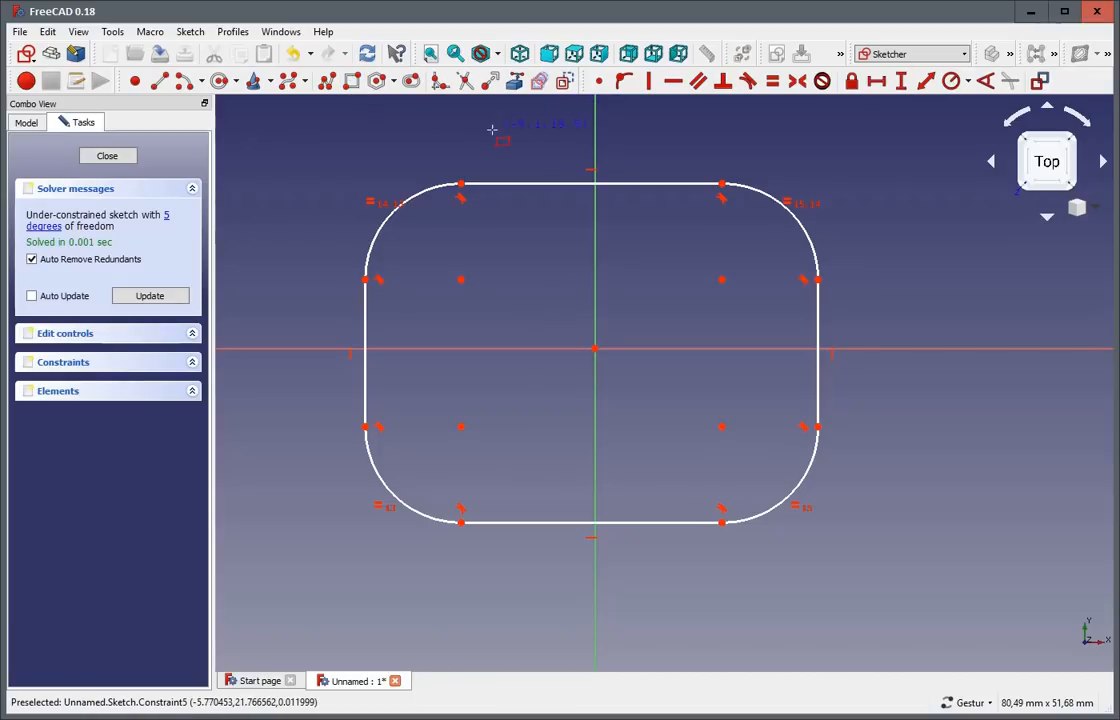
pyautogui.click(563, 82)
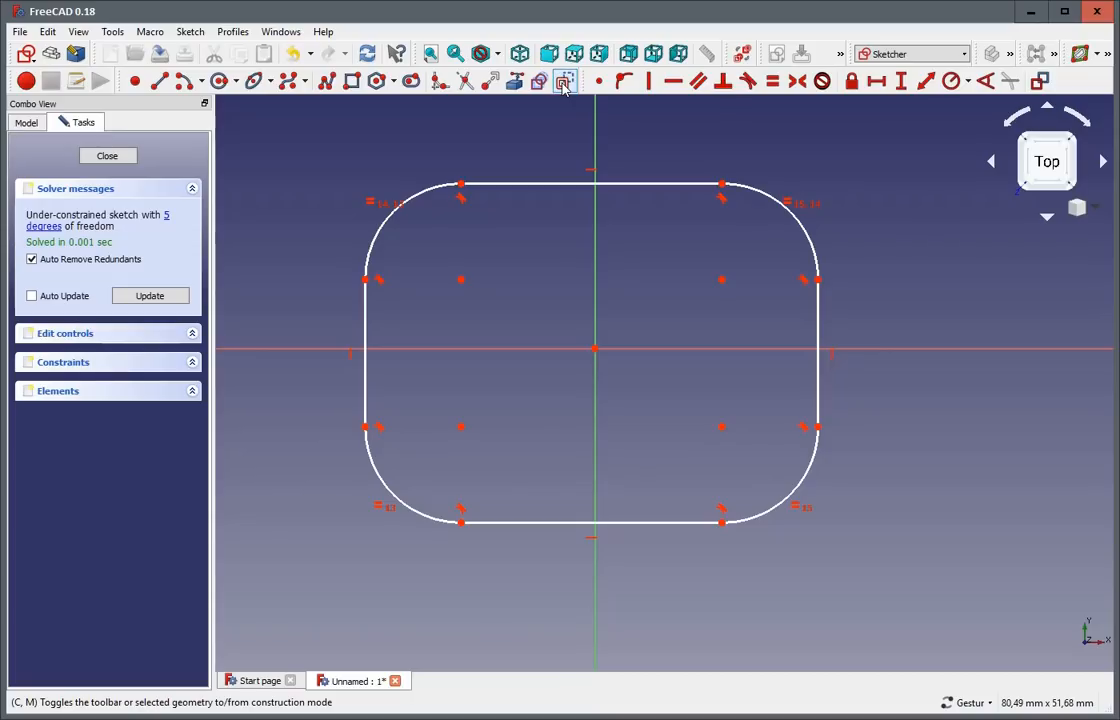
pyautogui.click(352, 82)
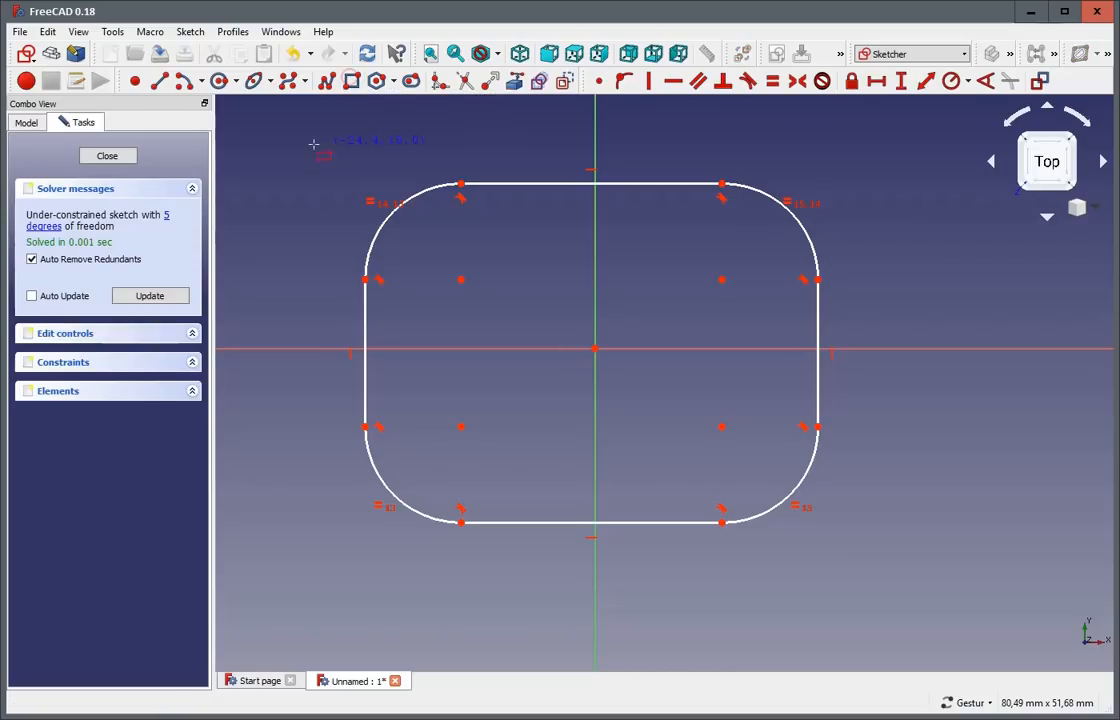
pyautogui.click(300, 137)
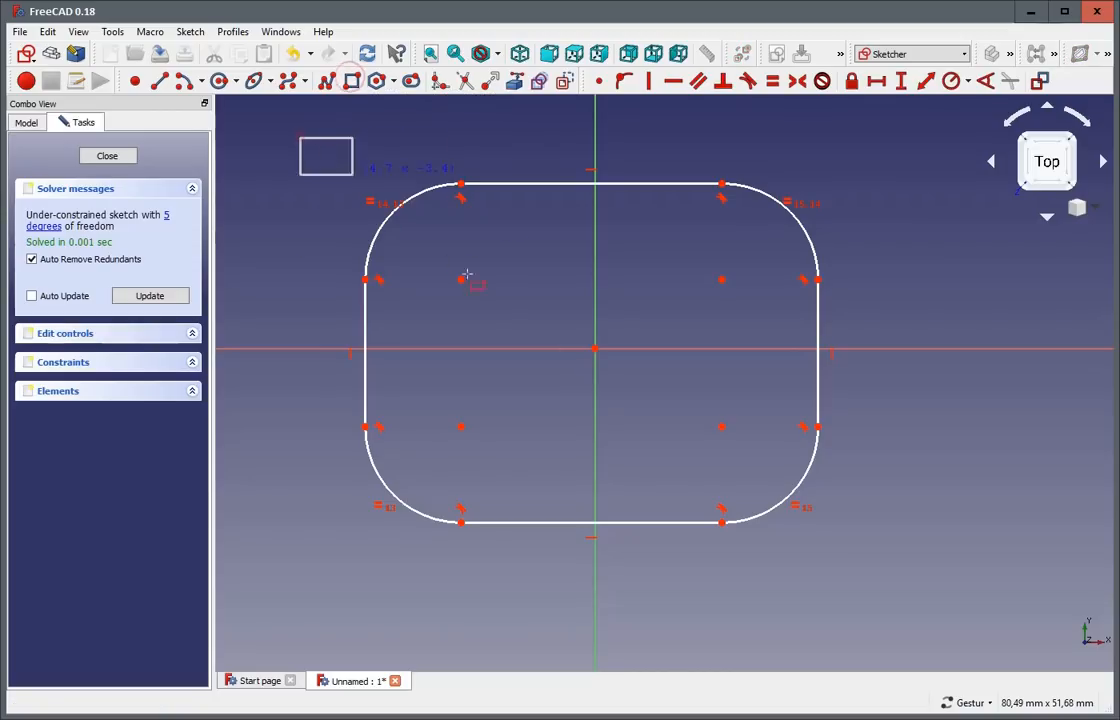
pyautogui.click(866, 549)
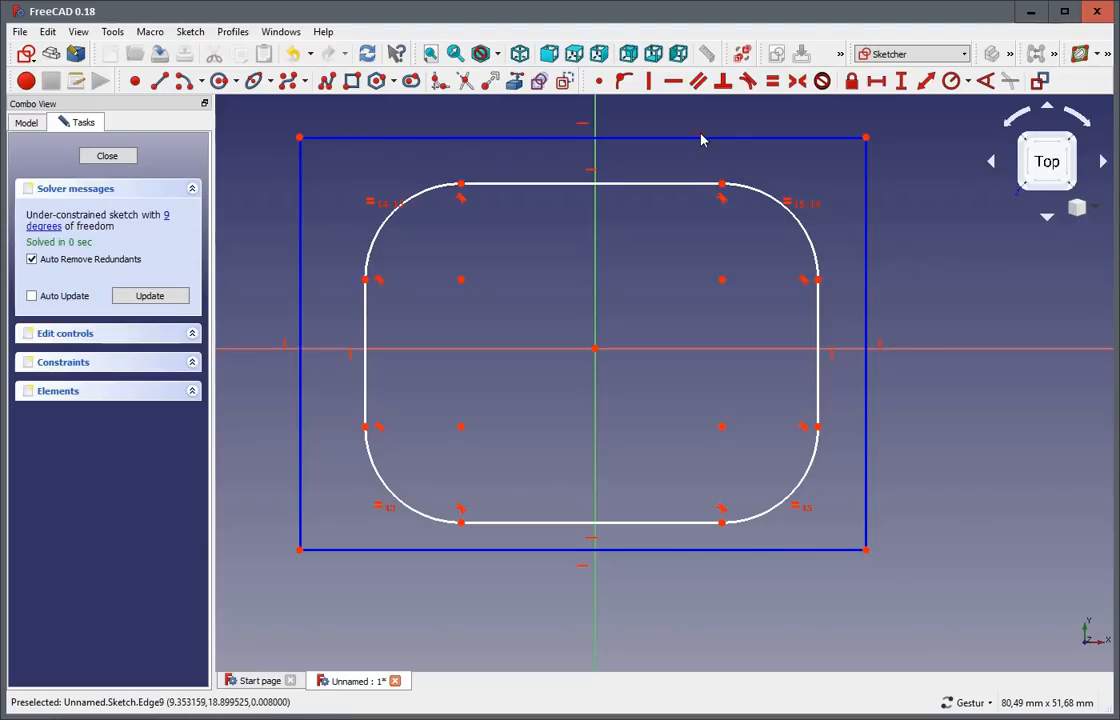
pyautogui.click(300, 137)
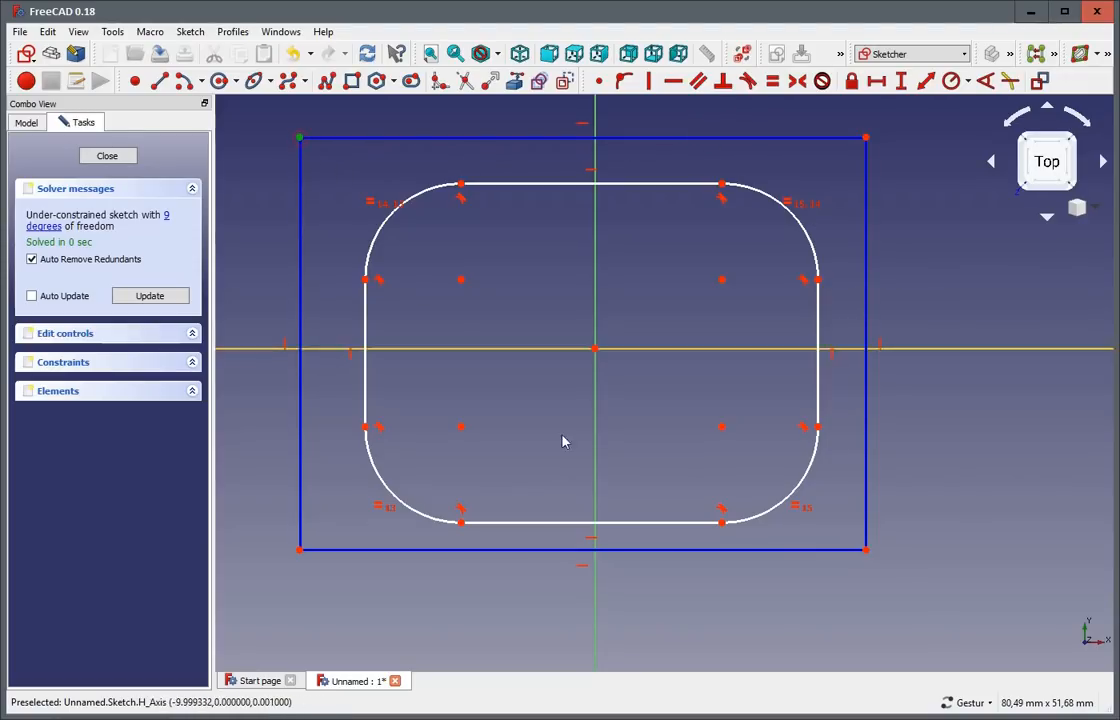
pyautogui.click(867, 549)
pyautogui.click(596, 350)
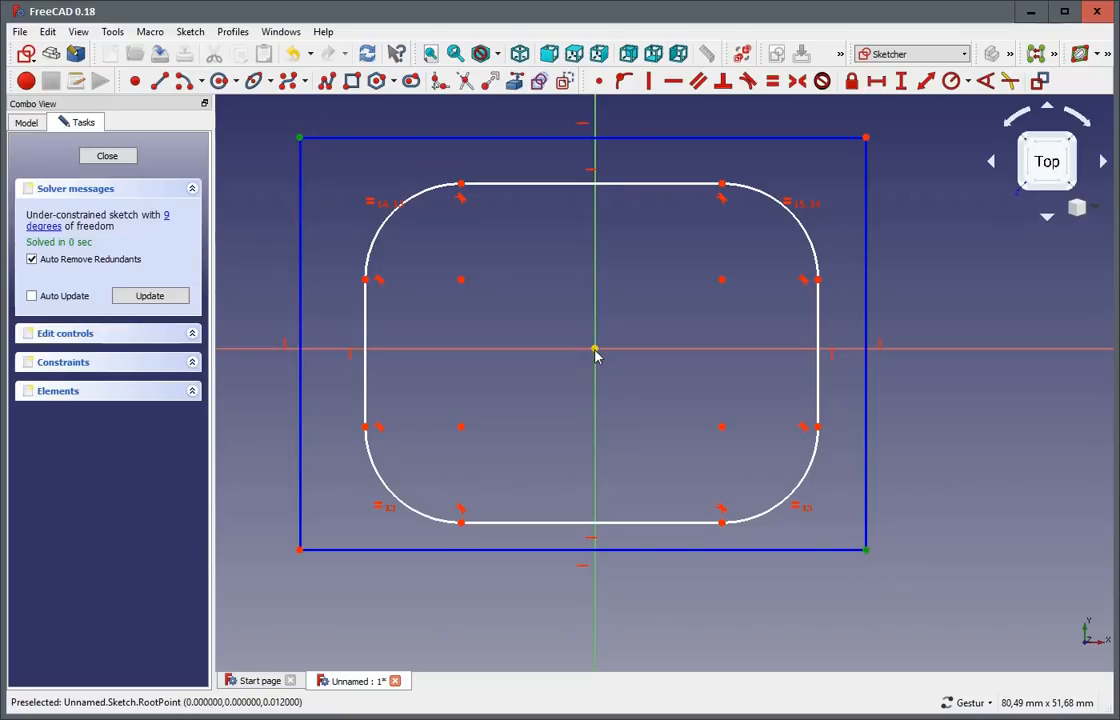
pyautogui.click(257, 144)
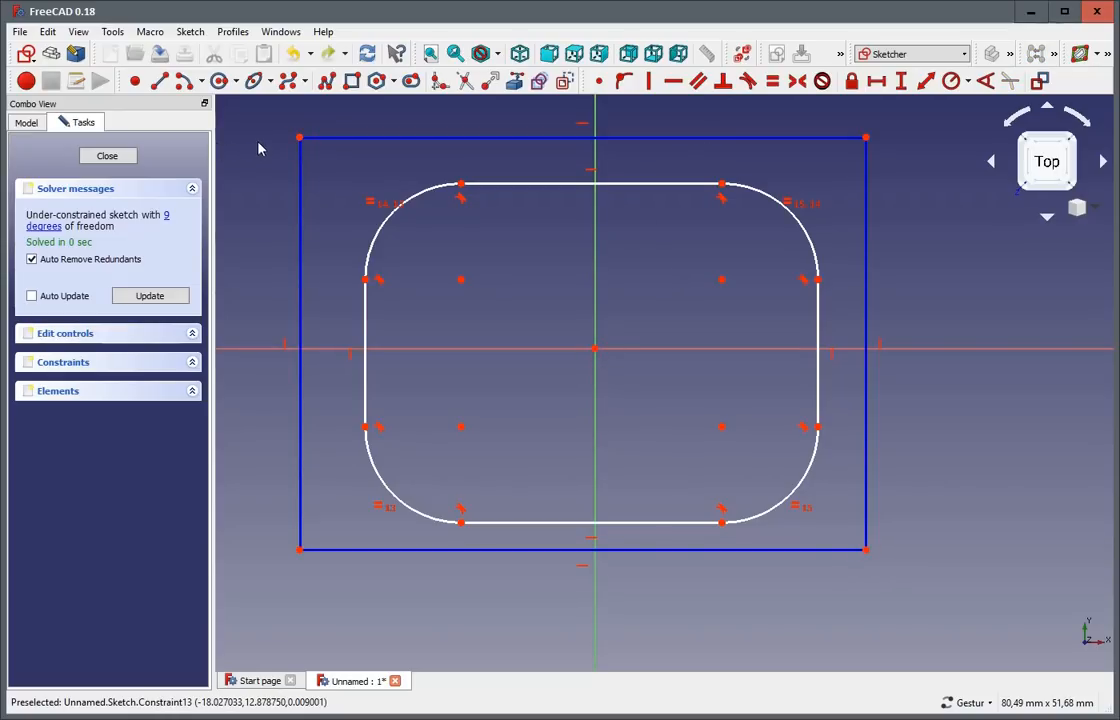
pyautogui.hotkey('ctrl', 'z')
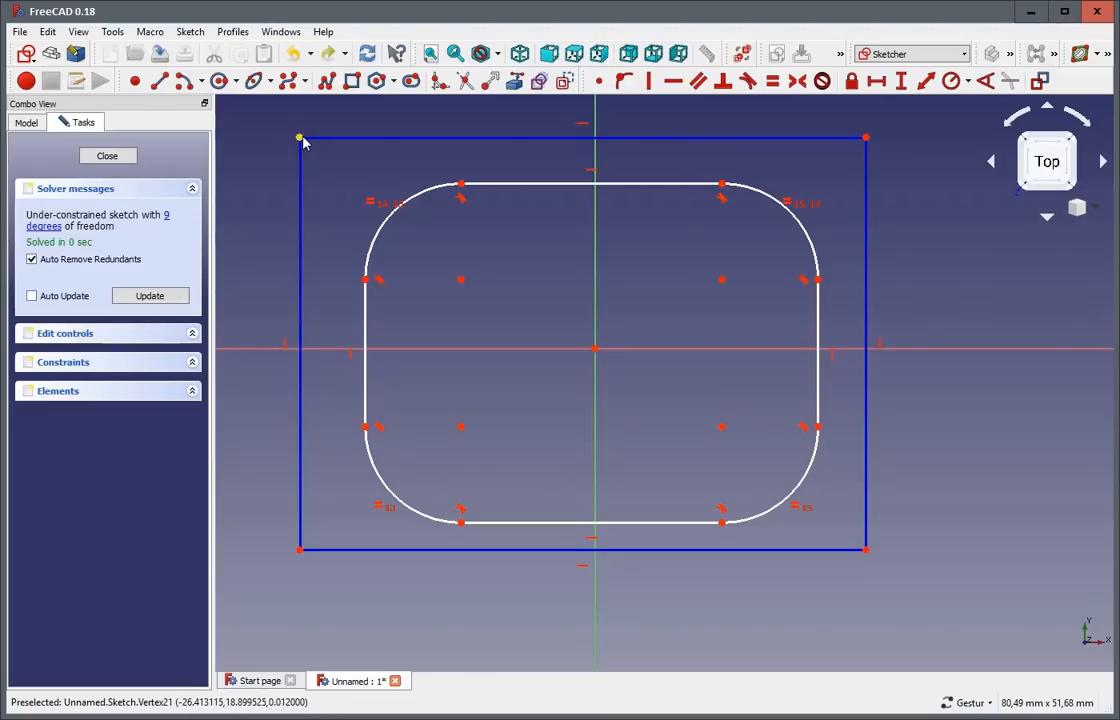
# - Constrain the construction rectangle's upper-left and lower-right corners symmetric about the sketch origin
pyautogui.click(300, 137)
pyautogui.click(866, 550)
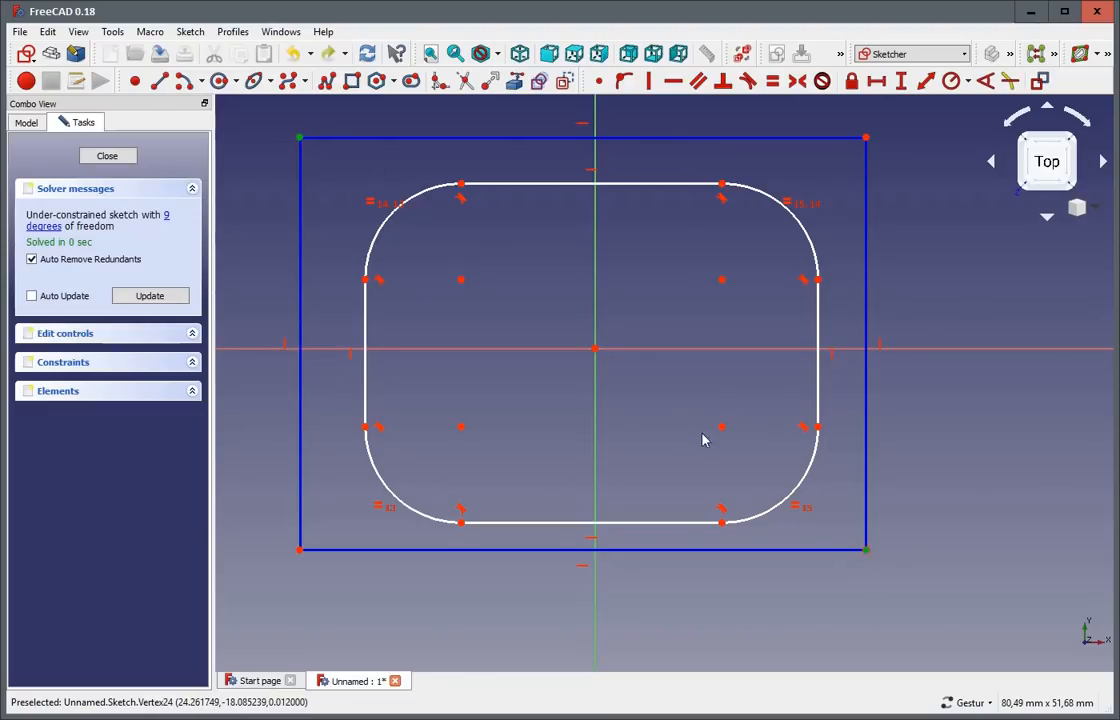
pyautogui.click(598, 347)
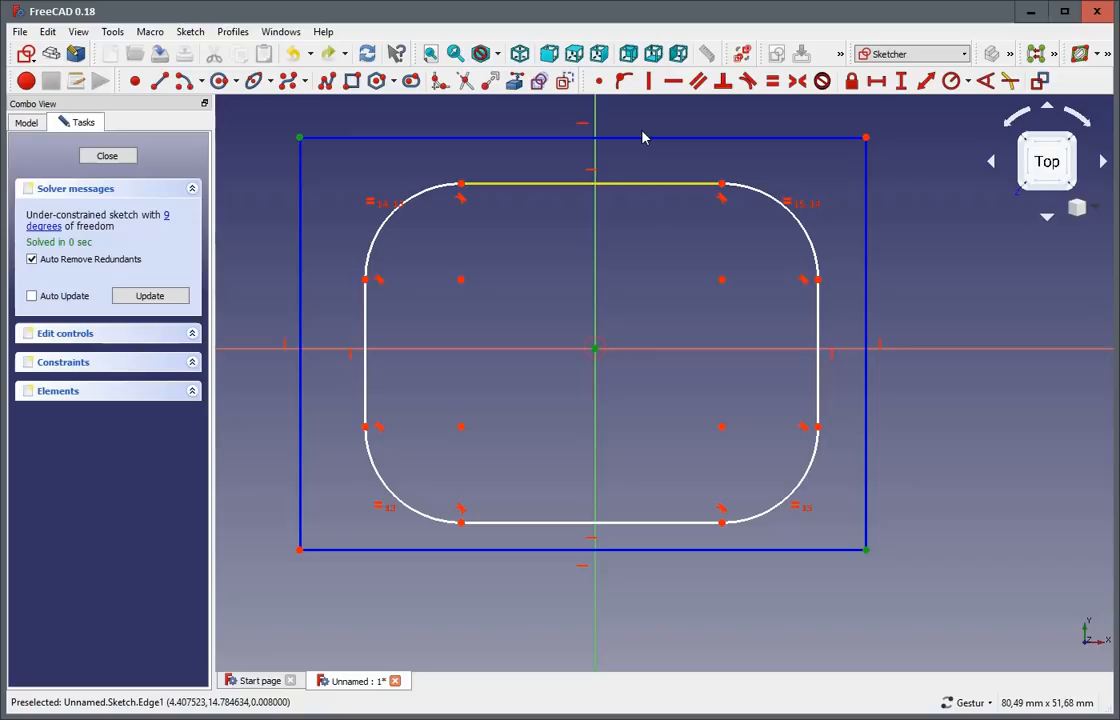
pyautogui.click(797, 80)
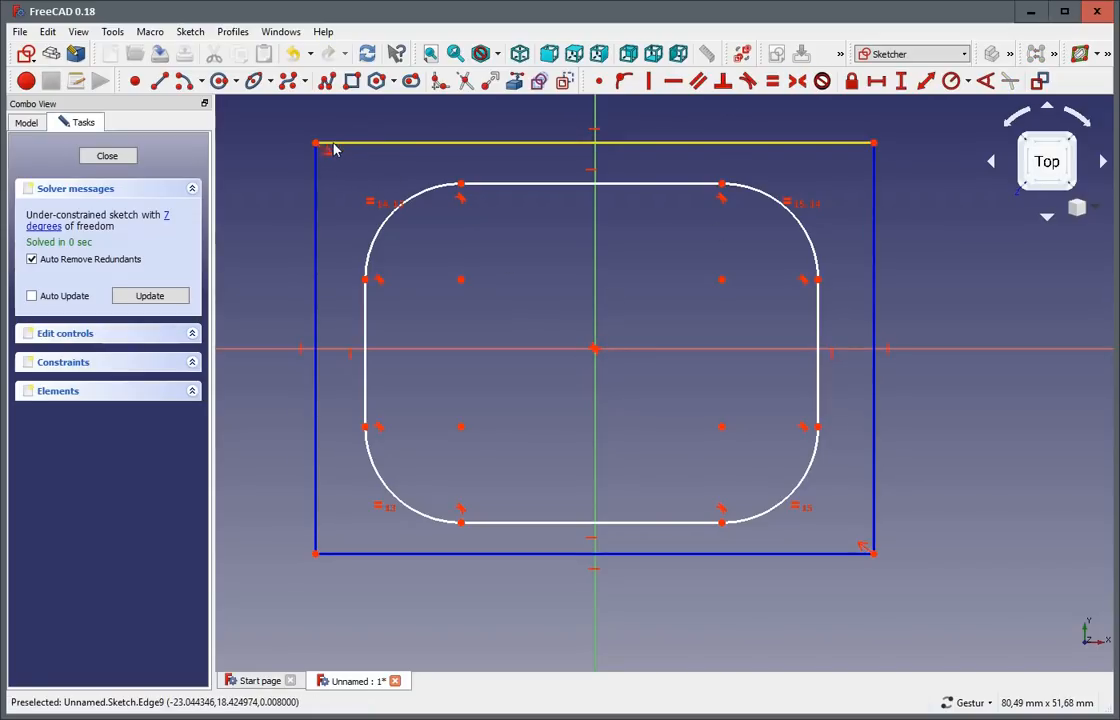
# - Constrain the construction rectangle's upper edge to a horizontal length of 30 mm
pyautogui.click(385, 143)
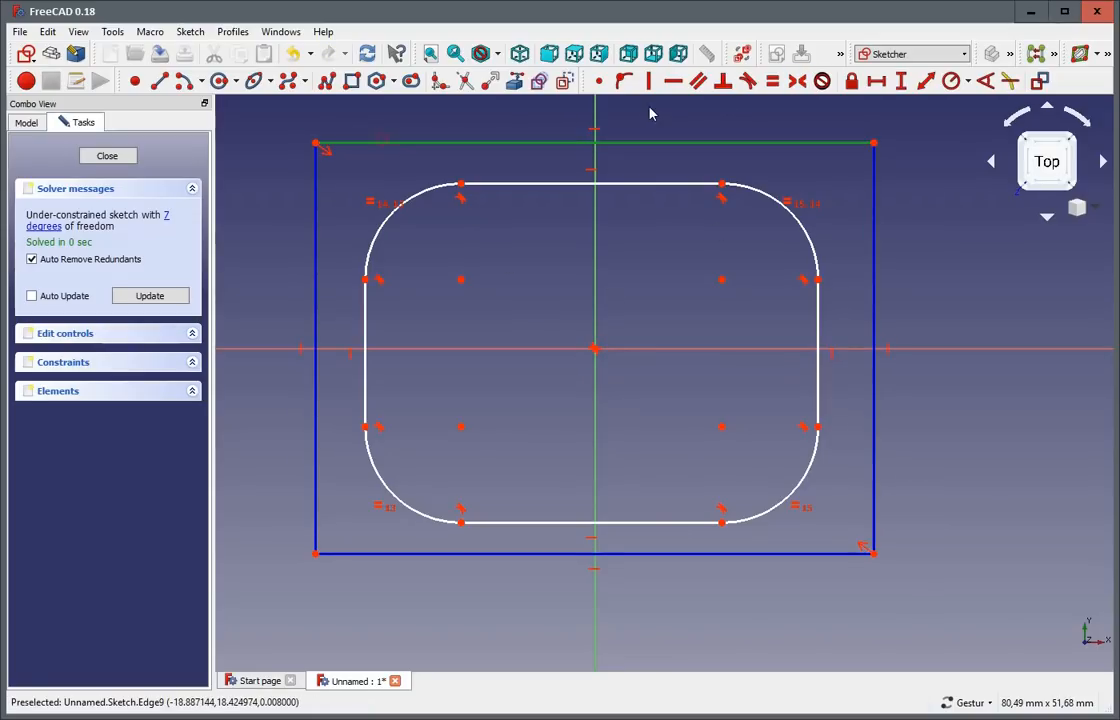
pyautogui.click(876, 80)
pyautogui.write('3')
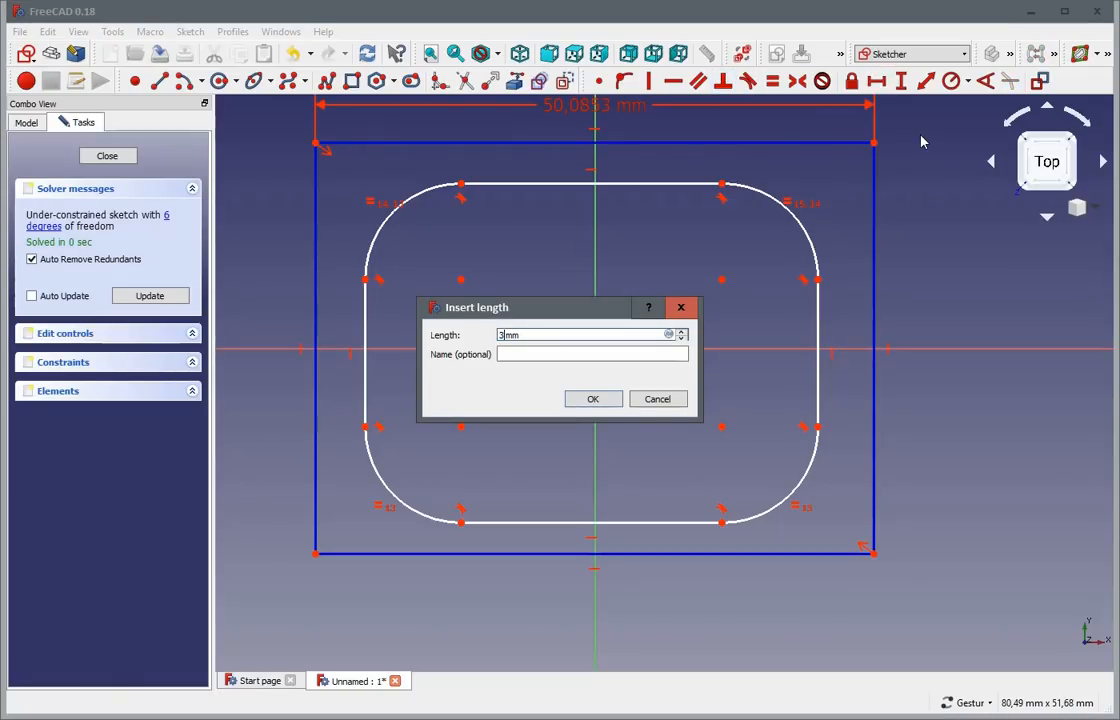
pyautogui.write('0')
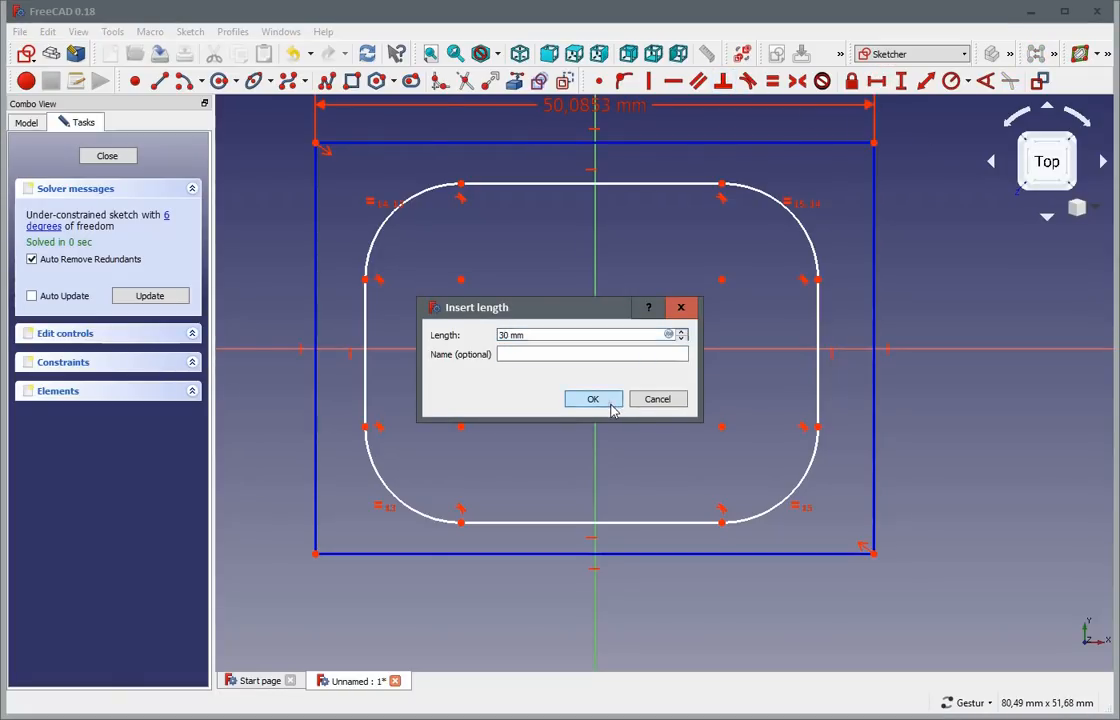
pyautogui.click(612, 402)
# - Constrain the construction rectangle's left edge to a vertical length of 20 mm
pyautogui.click(430, 310)
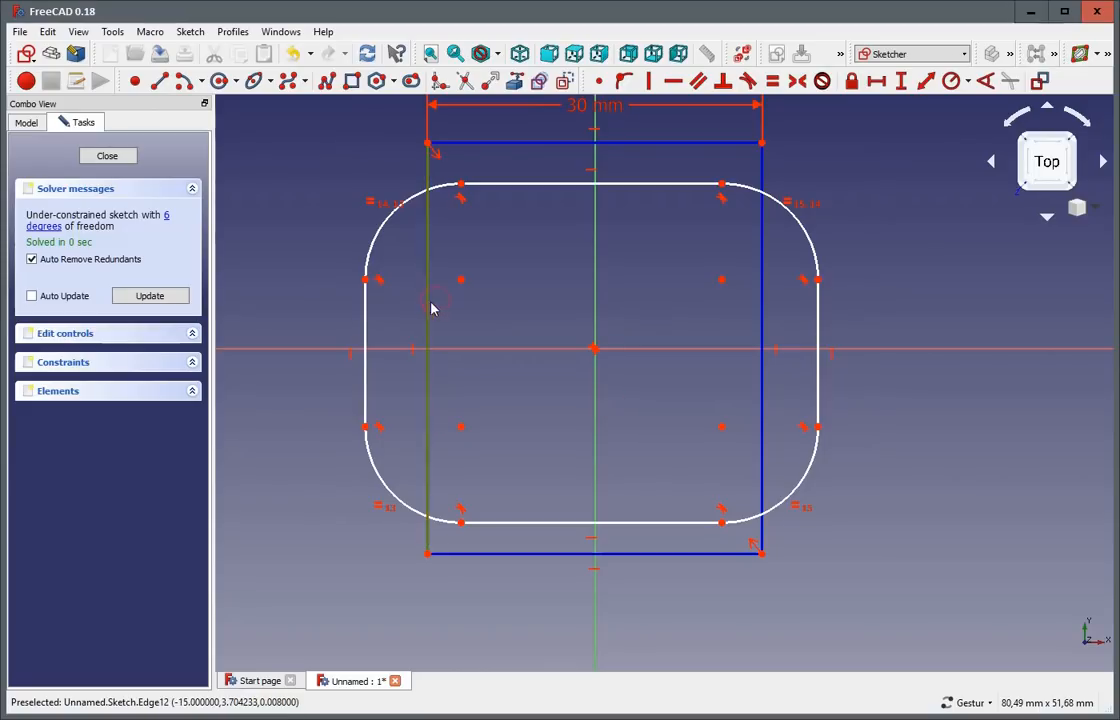
pyautogui.click(900, 80)
pyautogui.write('20mm')
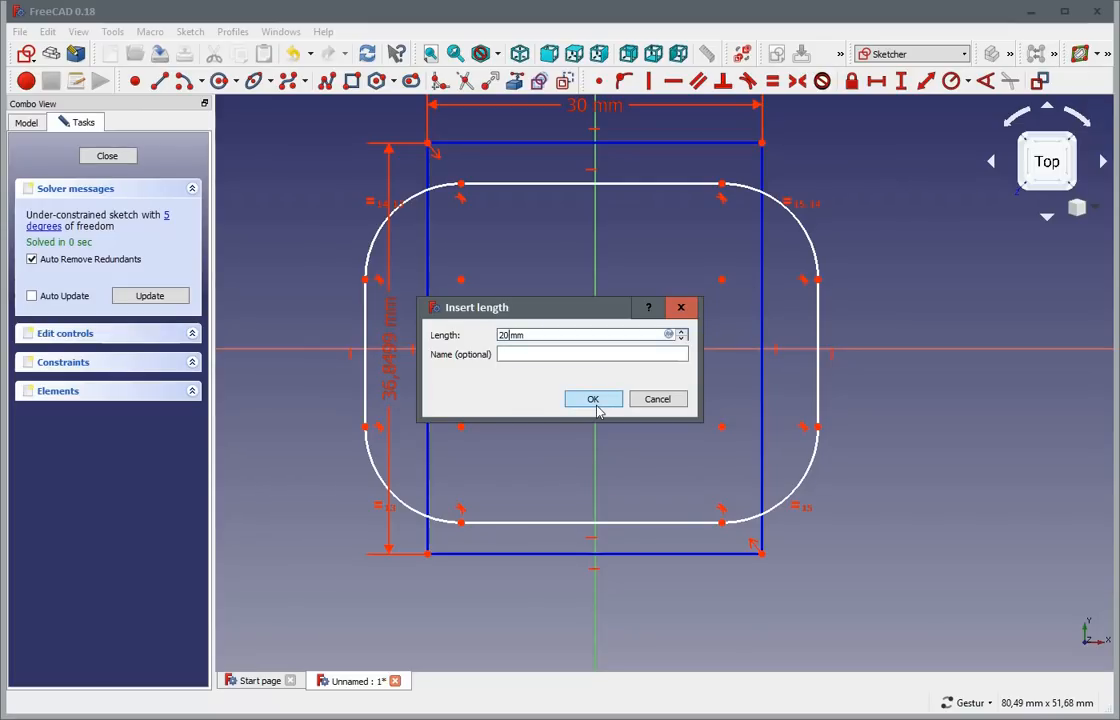
pyautogui.click(592, 399)
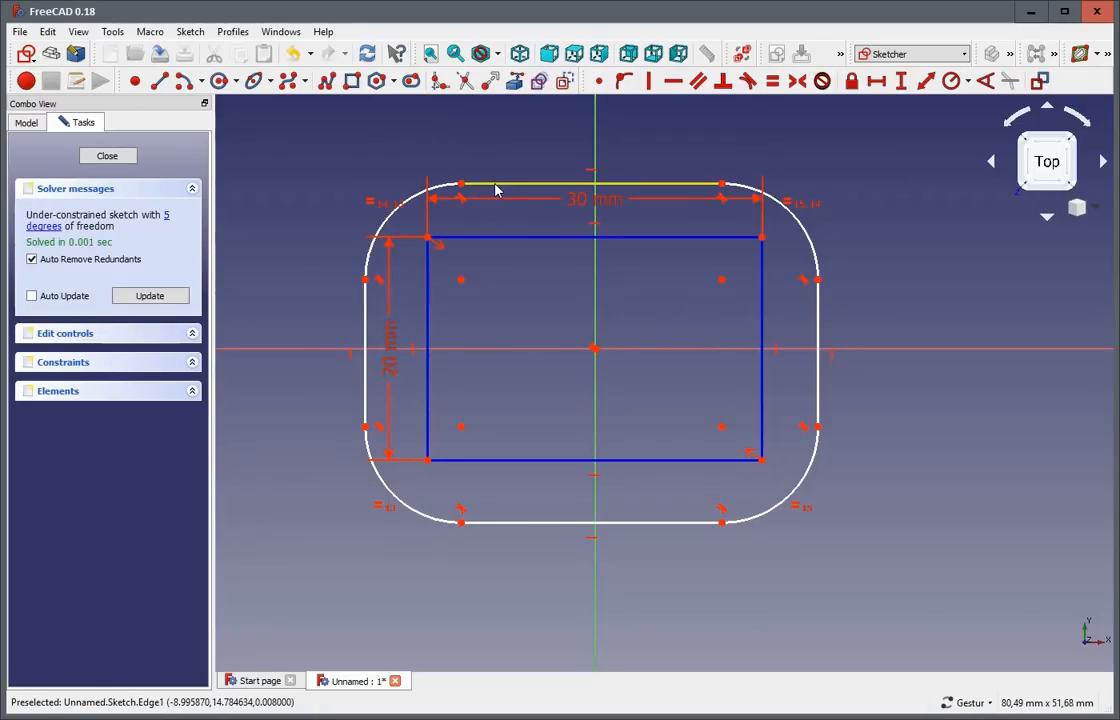
# - Shrink the rounded profile and fix its upper-left and upper-right arc endpoints onto the construction rectangle's upper and right edges
pyautogui.moveTo(495, 188); pyautogui.dragTo(470, 281)
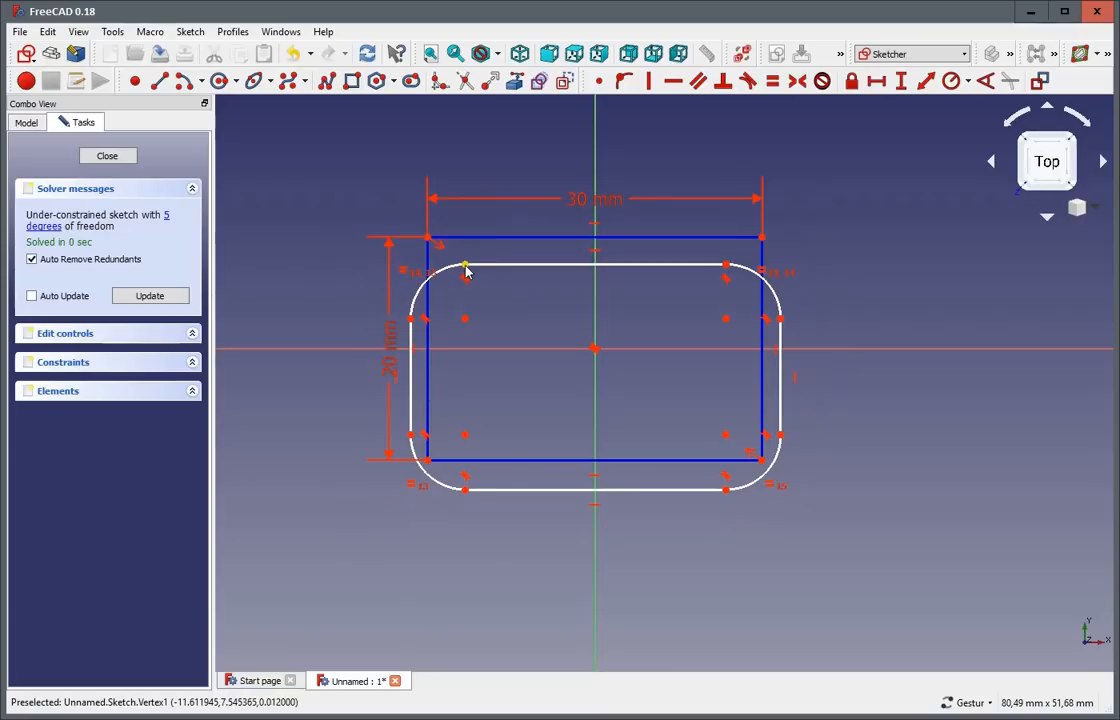
pyautogui.click(472, 239)
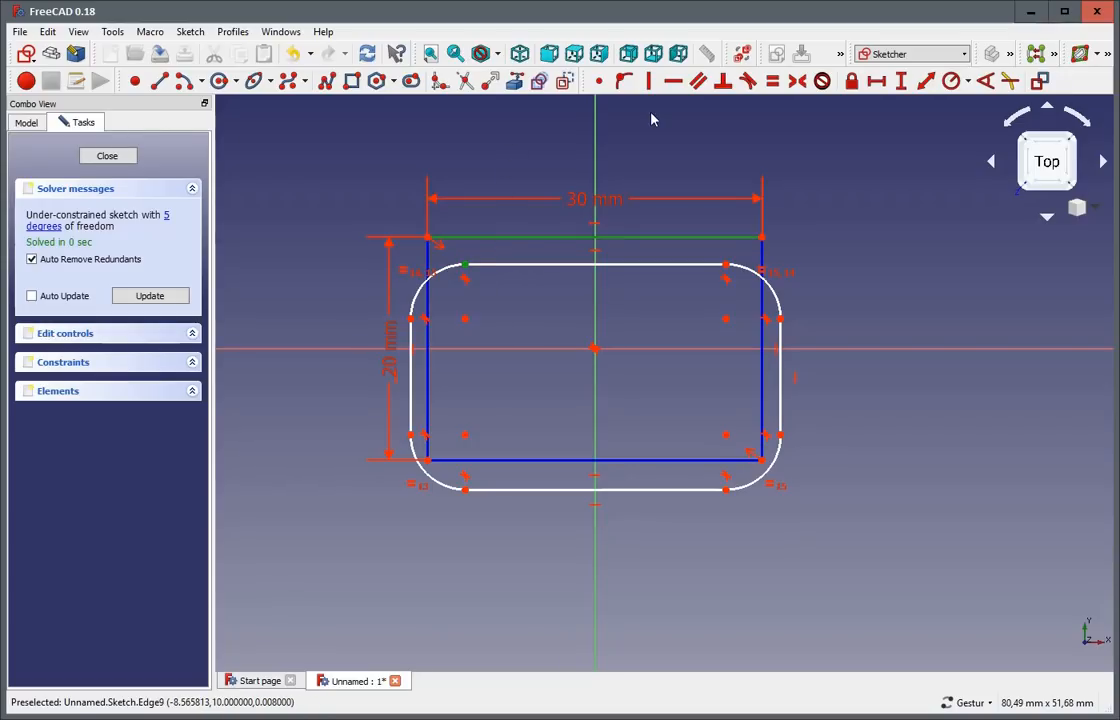
pyautogui.click(624, 81)
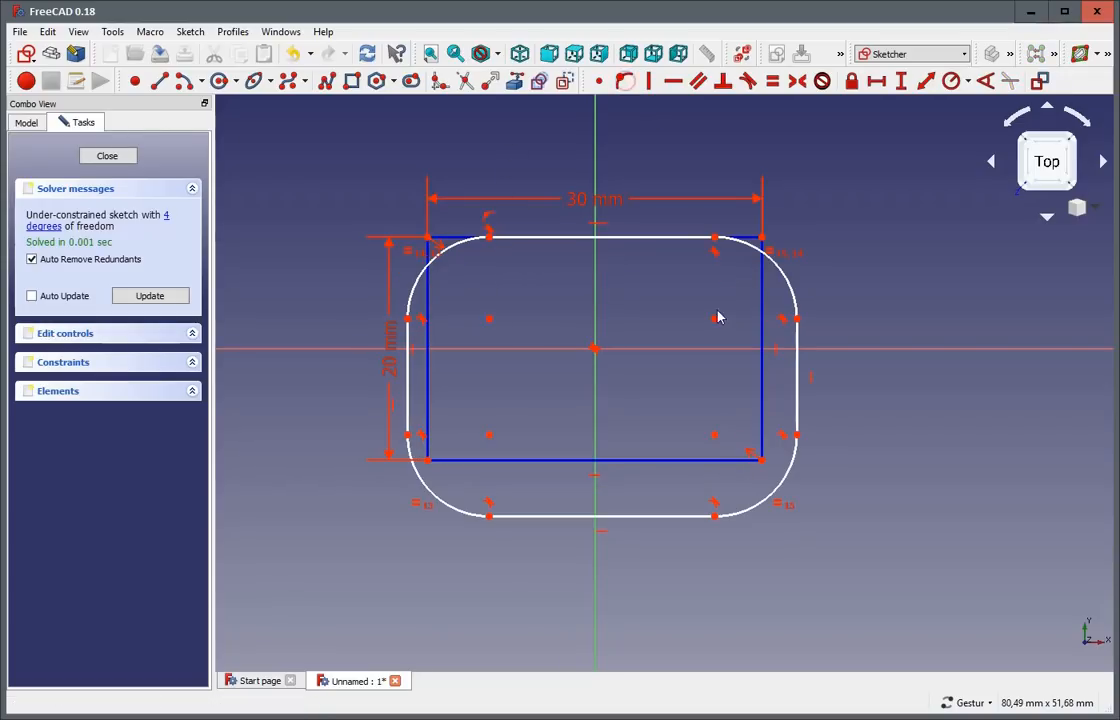
pyautogui.click(797, 319)
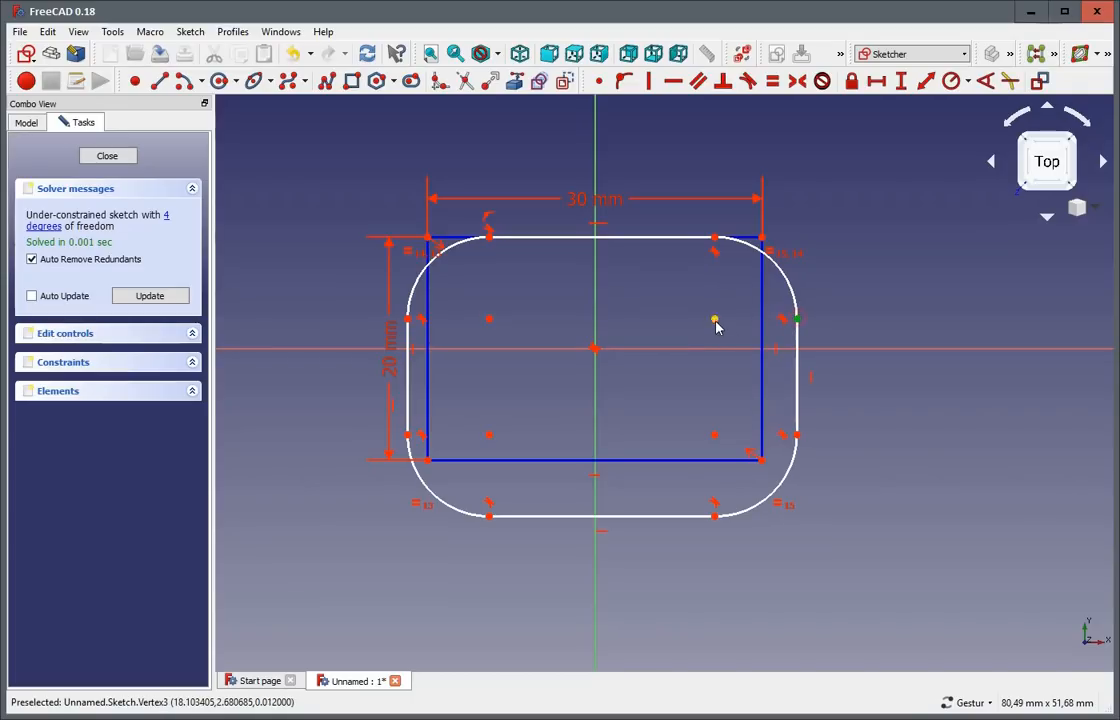
pyautogui.click(764, 340)
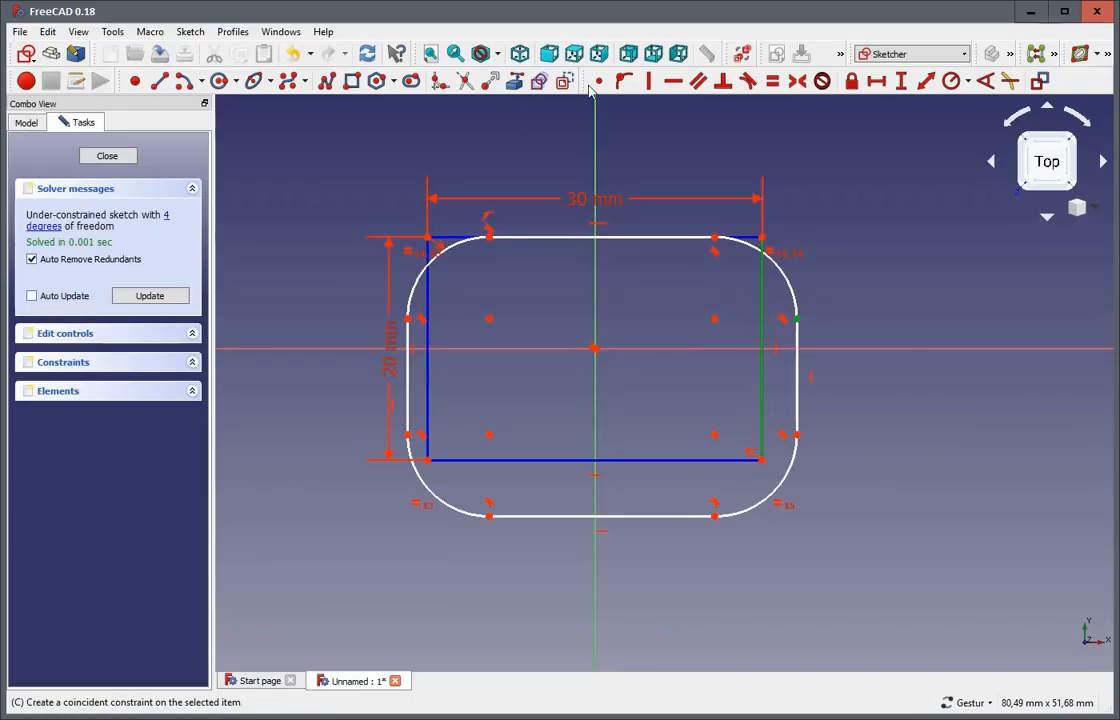
pyautogui.click(624, 81)
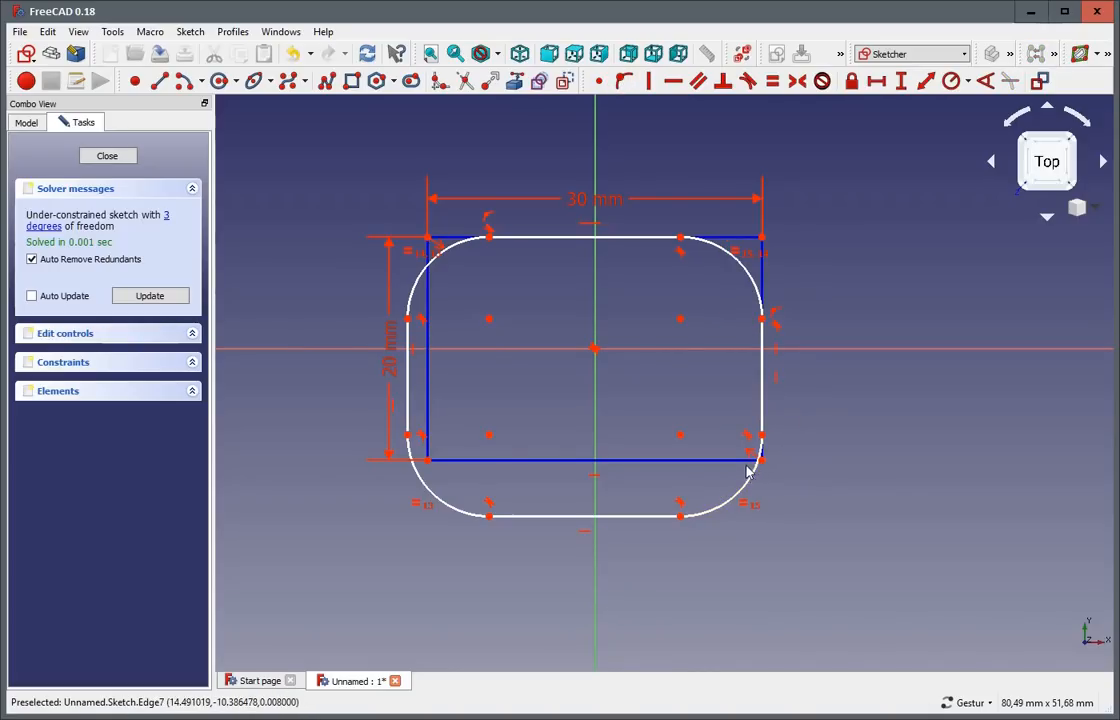
# - Fix the rounded profile's lower-right and lower-left arc endpoints onto the construction rectangle's lower and left edges
pyautogui.click(681, 516)
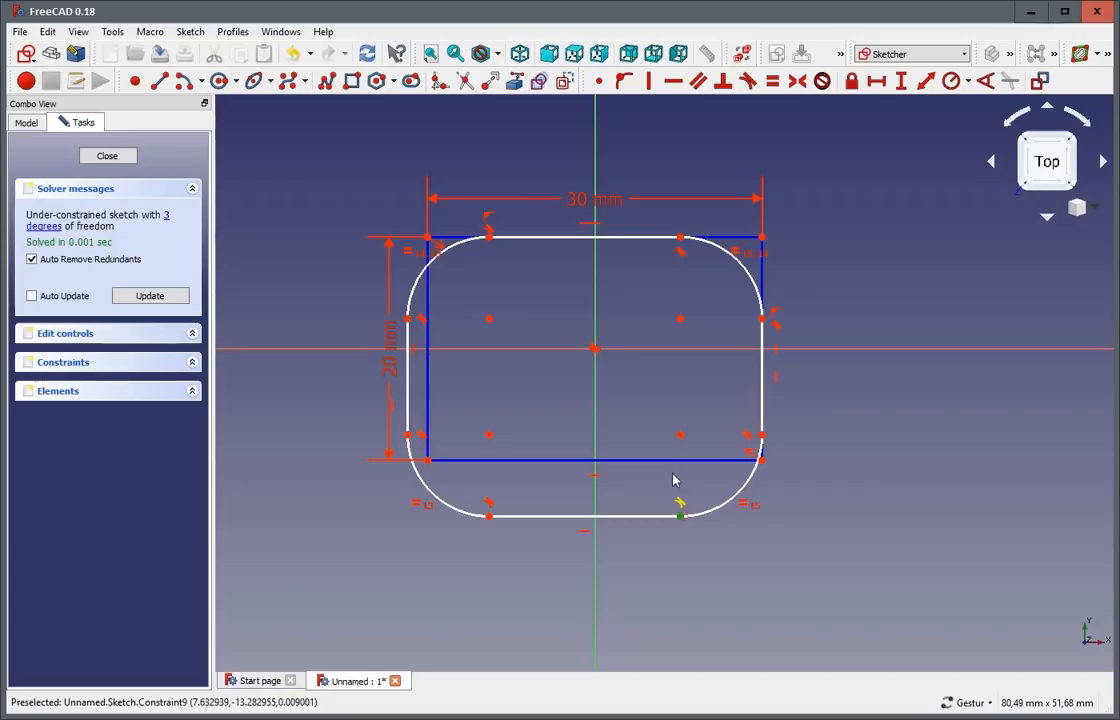
pyautogui.click(670, 460)
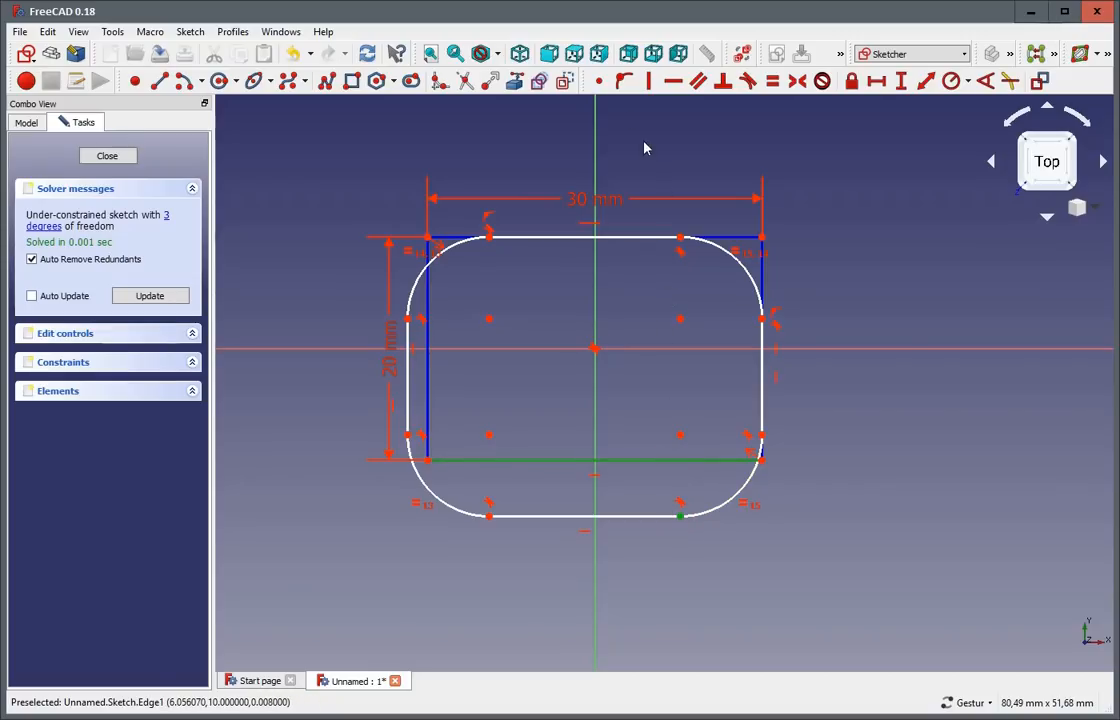
pyautogui.click(624, 81)
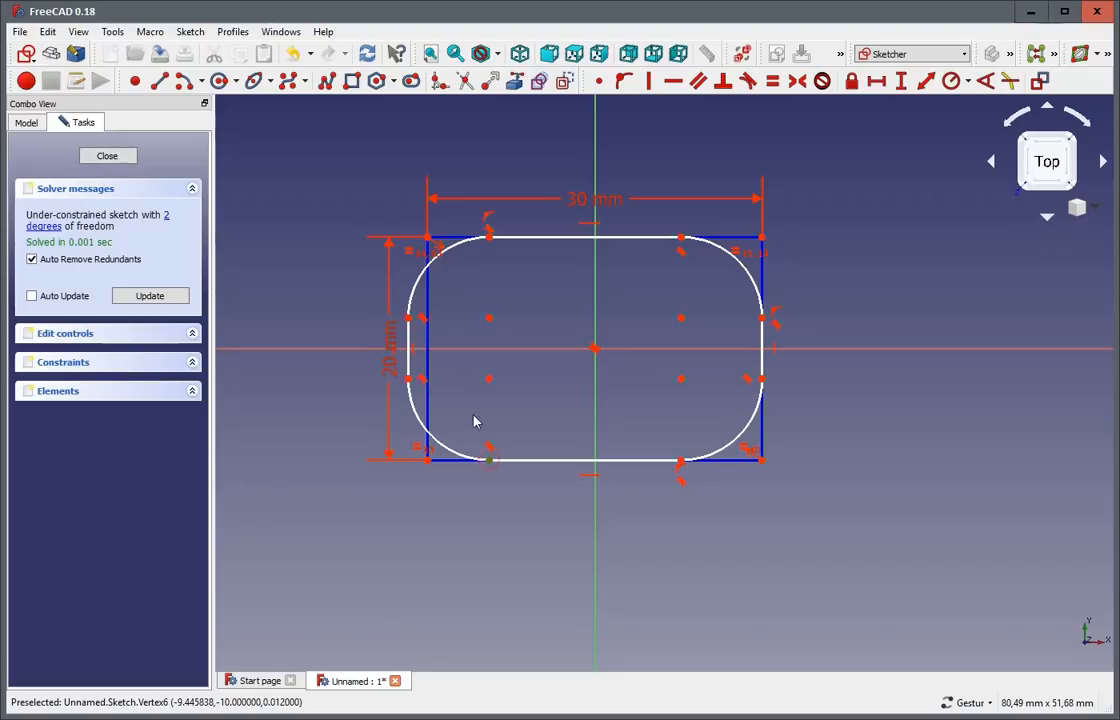
pyautogui.click(410, 381)
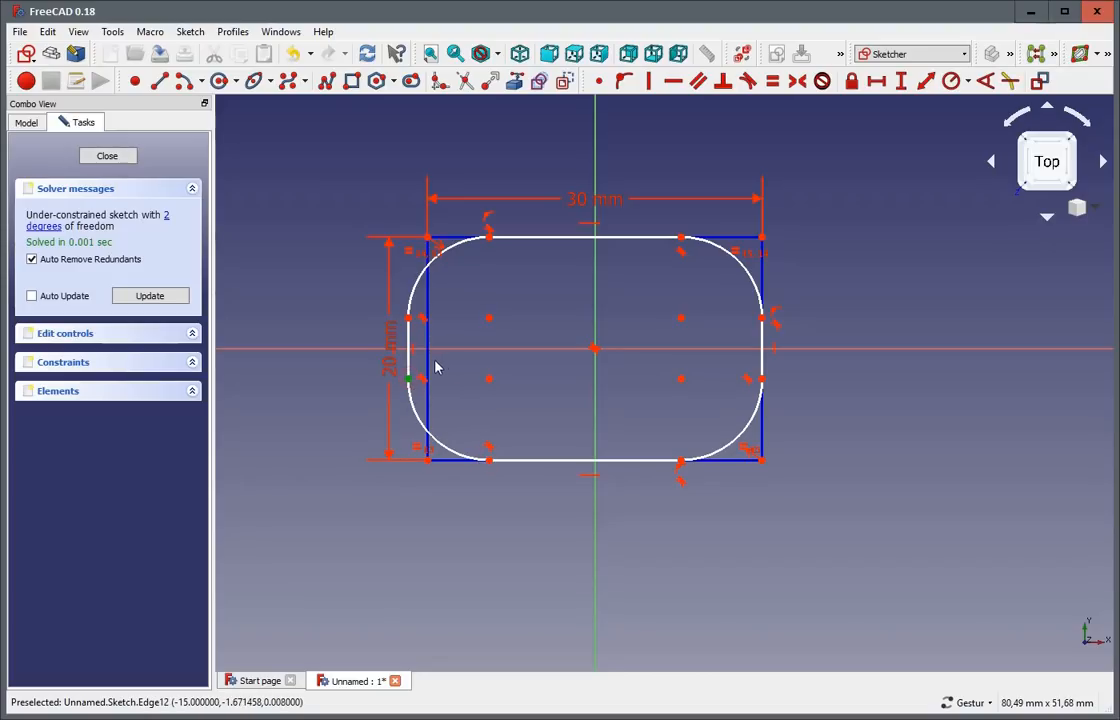
pyautogui.click(429, 370)
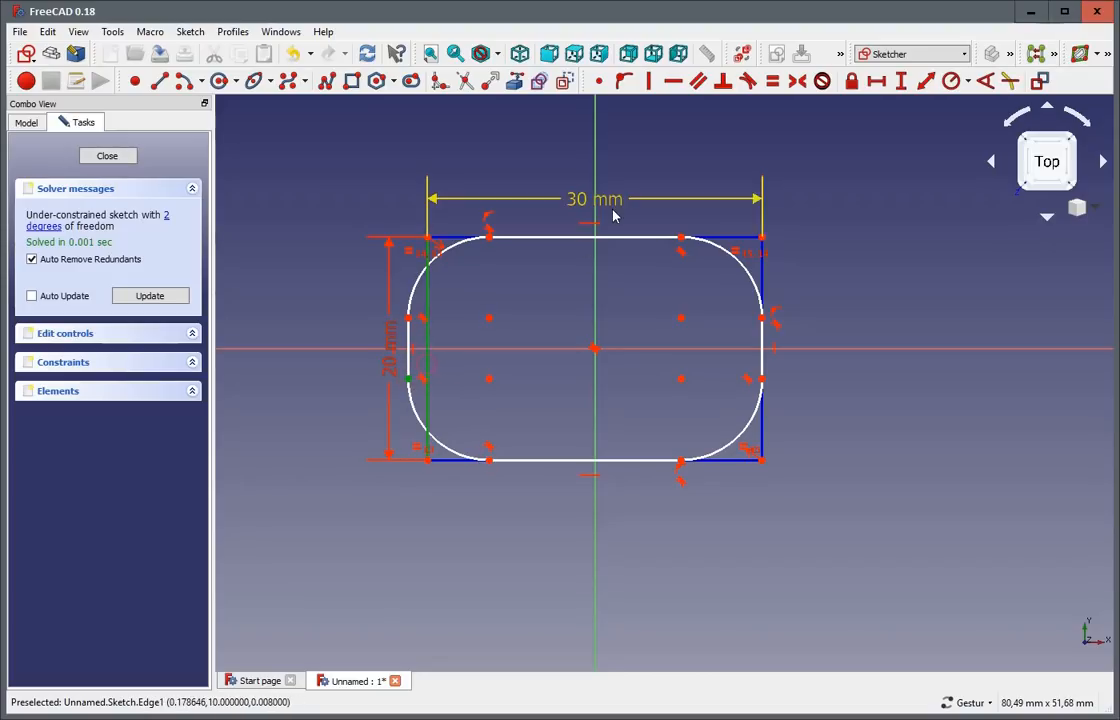
pyautogui.click(624, 81)
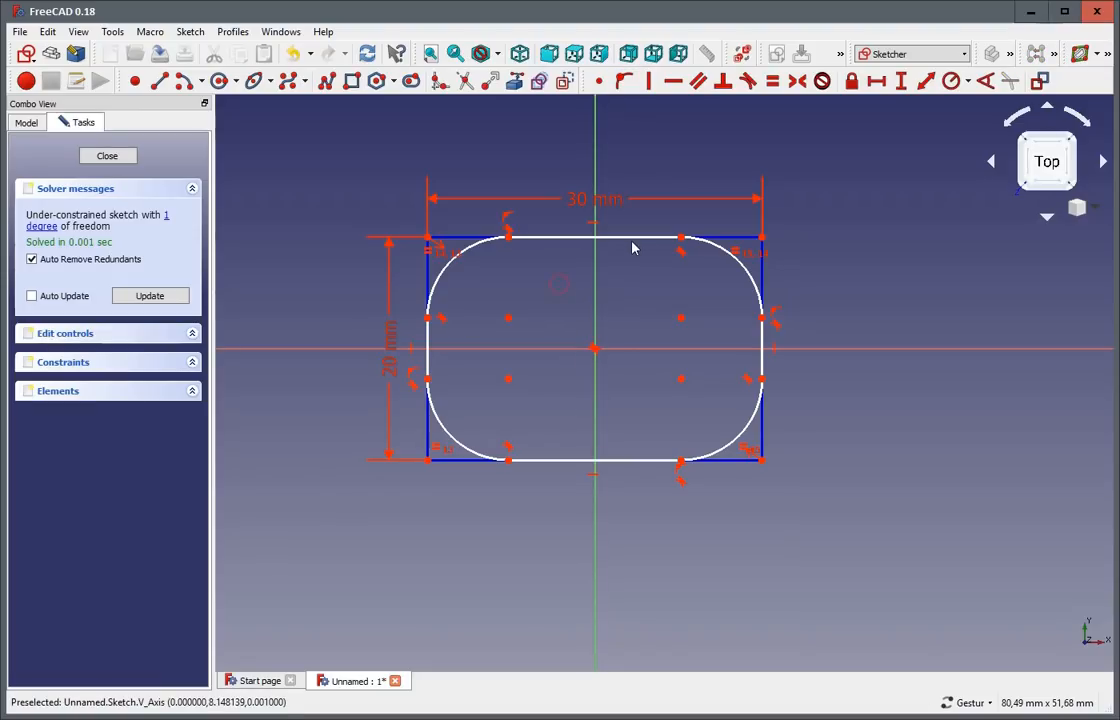
# - Test the fillets' remaining freedom by shrinking and enlarging the equal corner arcs within the construction rectangle
pyautogui.scroll(5, 700, 325)
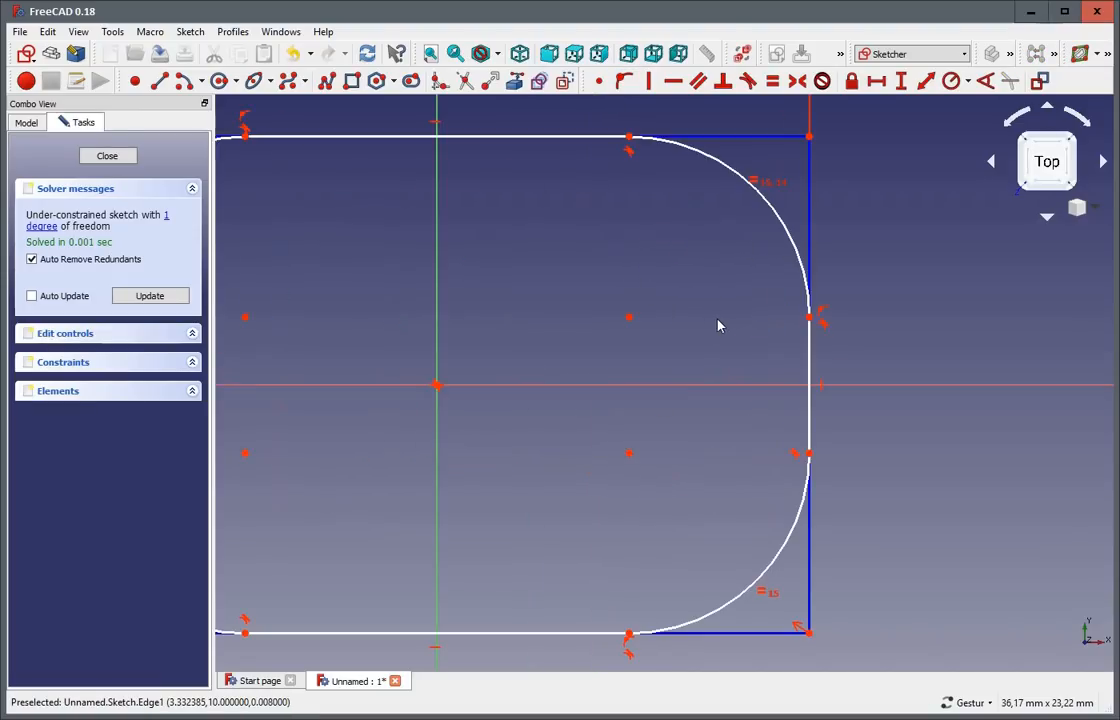
pyautogui.scroll(-5, 690, 320)
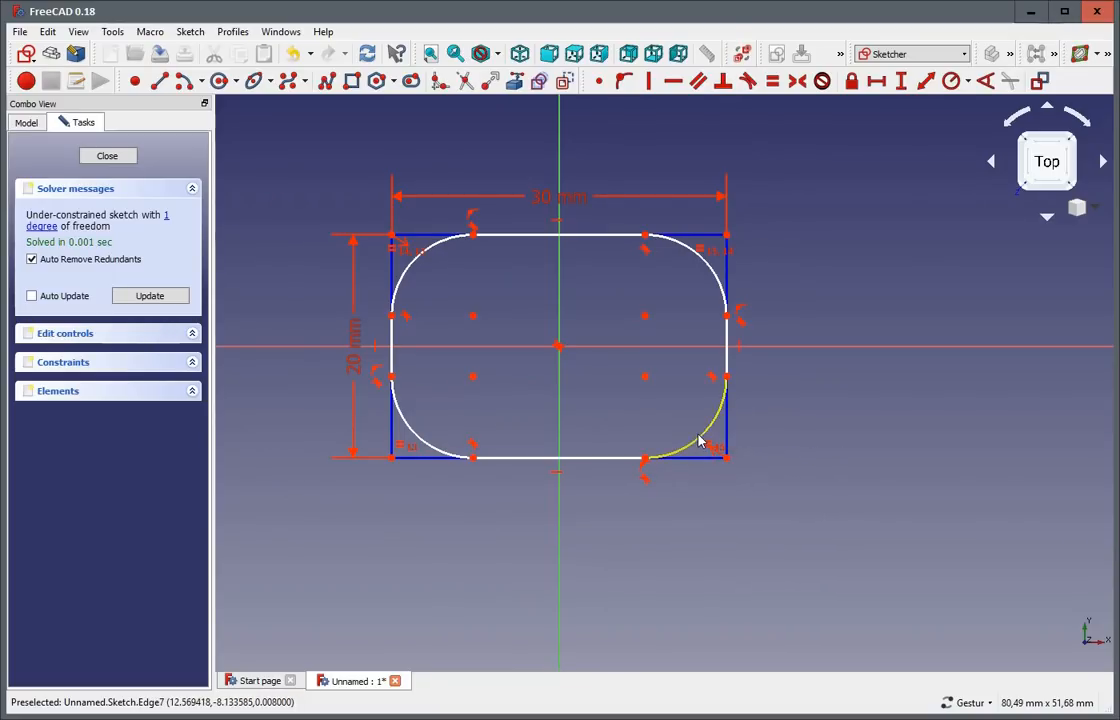
pyautogui.moveTo(707, 440); pyautogui.dragTo(670, 412)
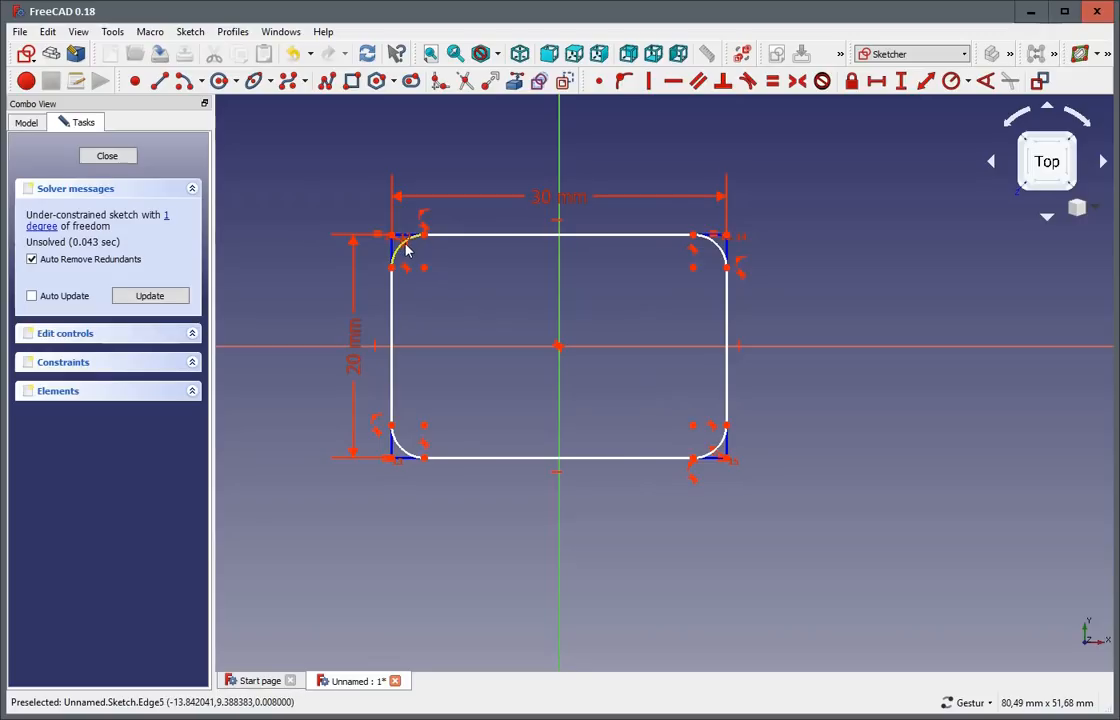
pyautogui.moveTo(410, 257); pyautogui.dragTo(421, 262)
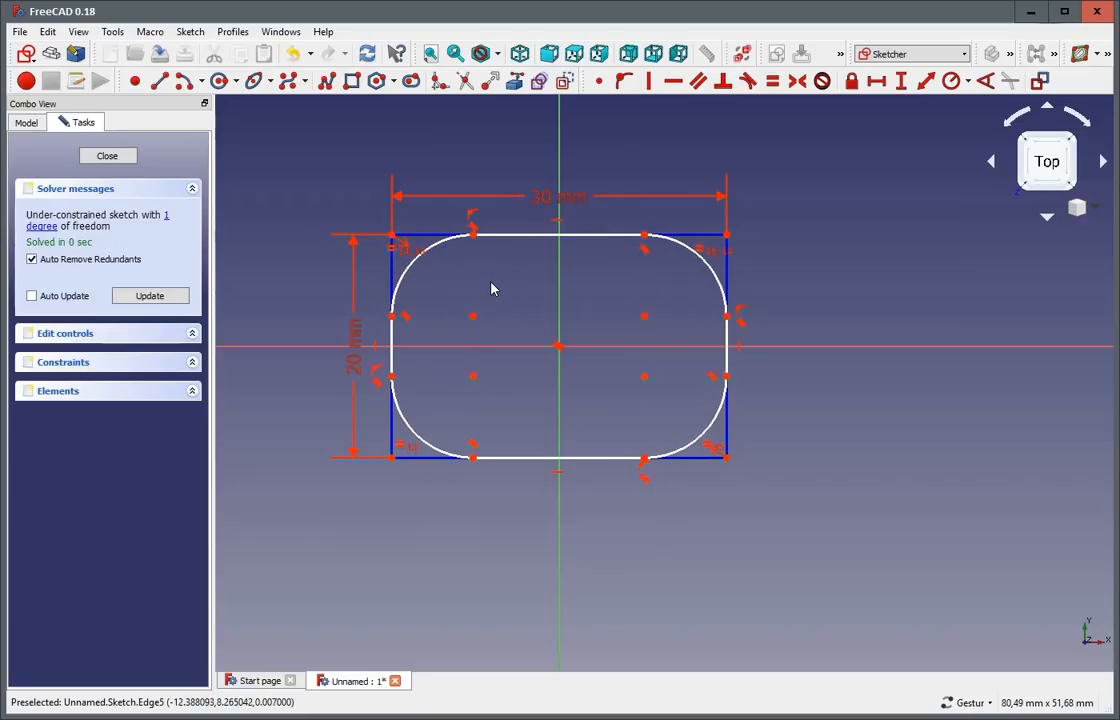
# - Try a 7 mm radius constraint on the upper-left corner arc and delete that radius constraint again
pyautogui.click(825, 251)
pyautogui.click(430, 251)
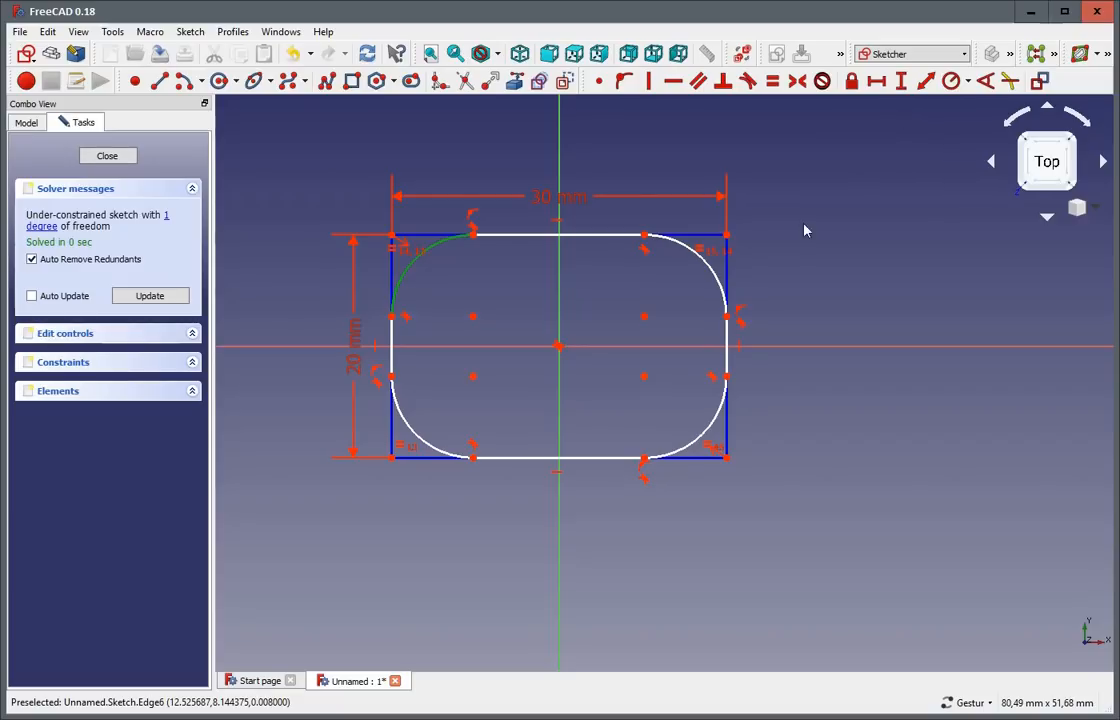
pyautogui.click(951, 81)
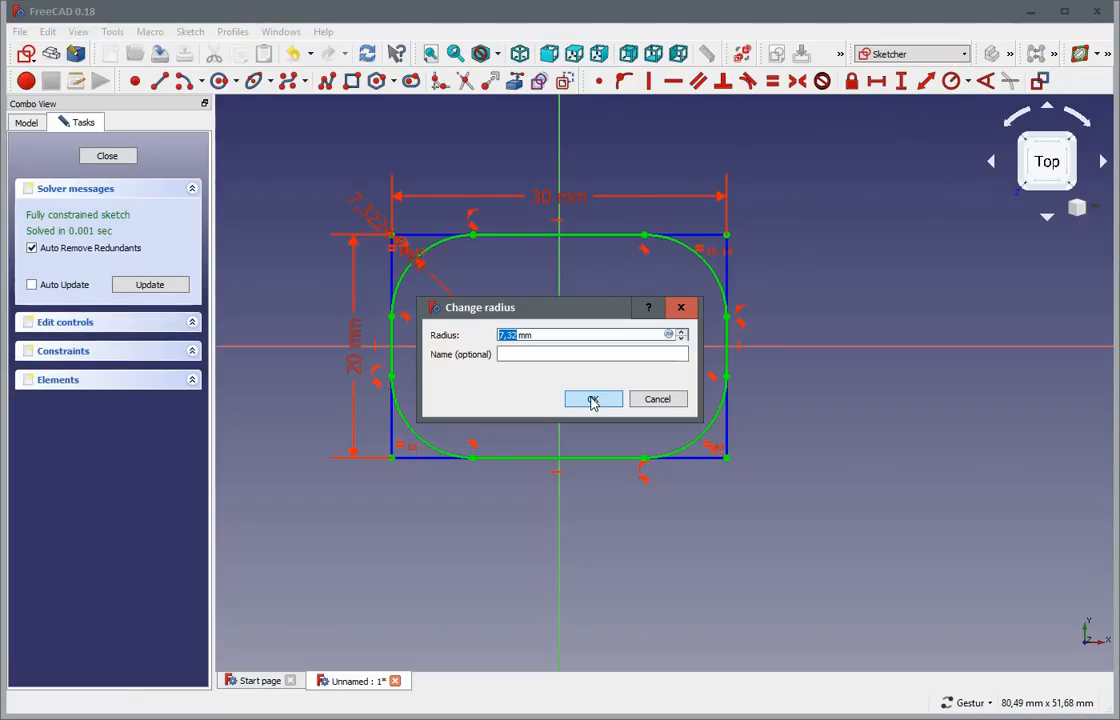
pyautogui.write('7')
pyautogui.click(592, 400)
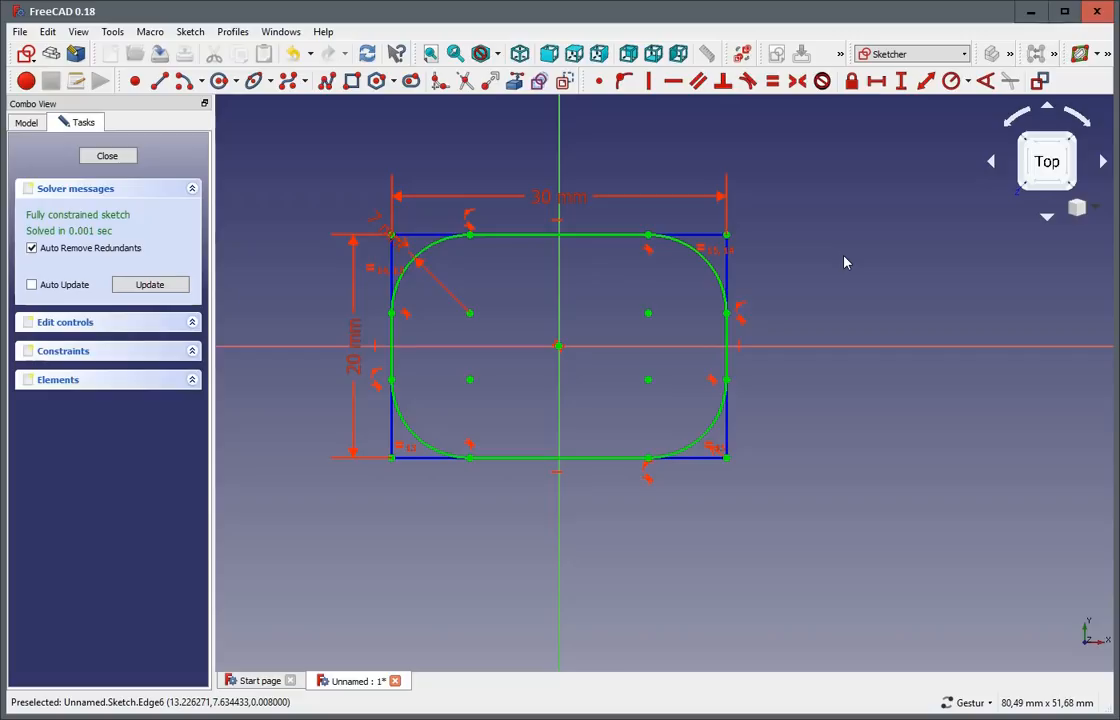
pyautogui.click(379, 222)
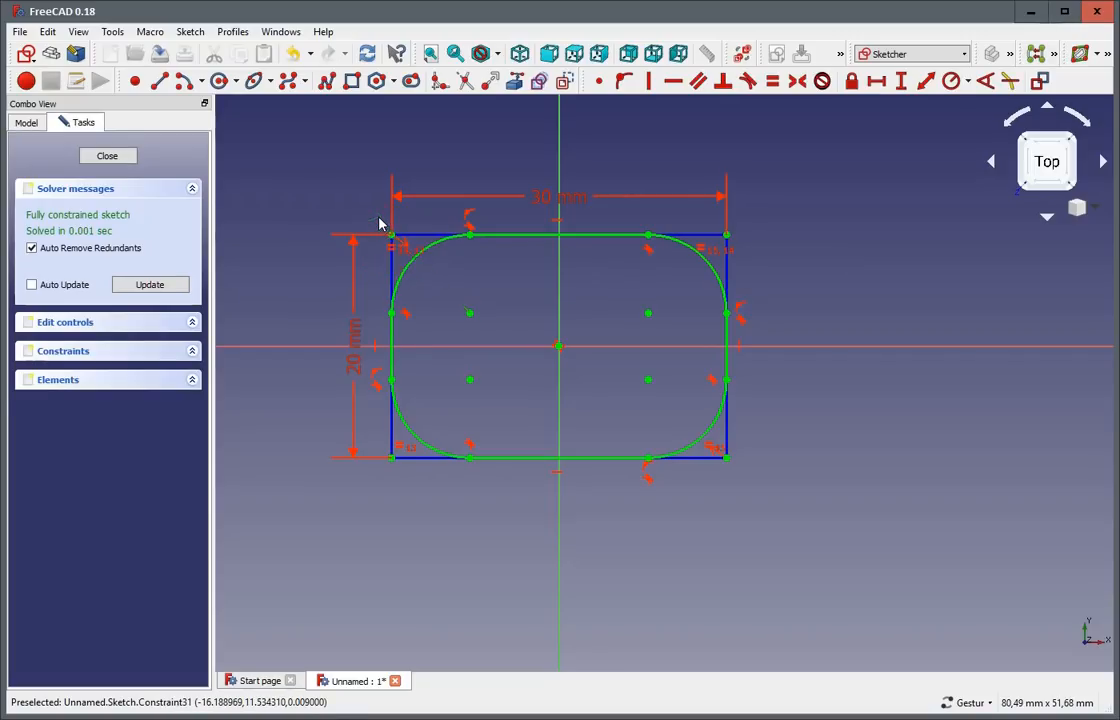
pyautogui.press('Delete')
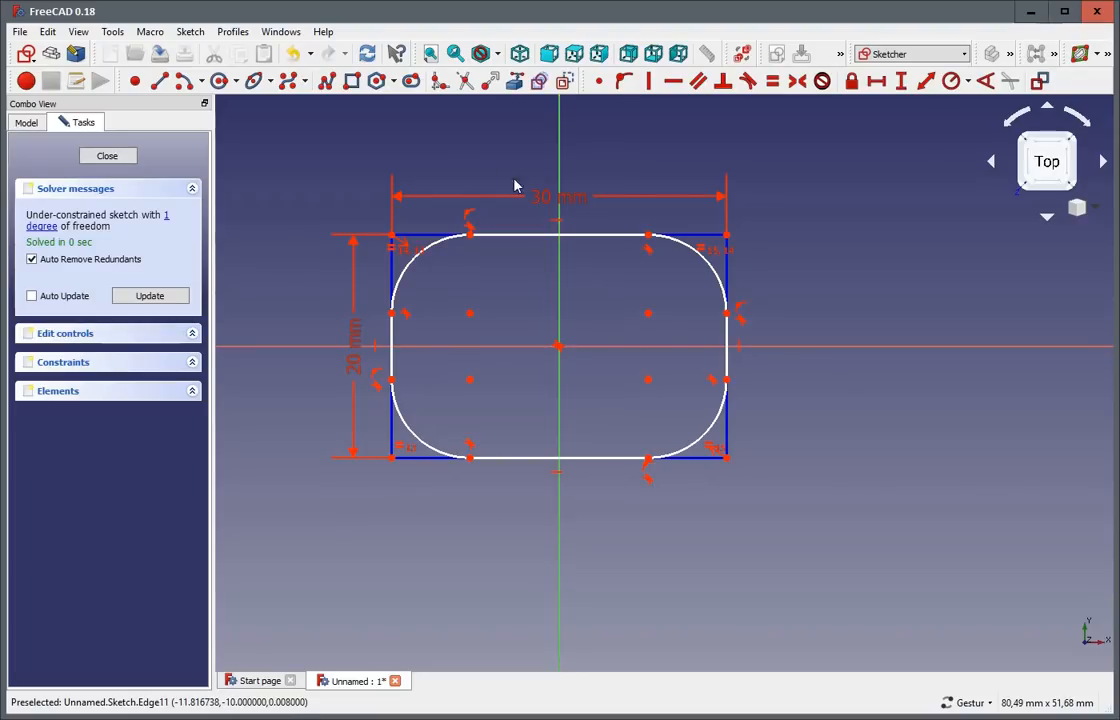
# - Delete the horizontal constraints on the upper edges and vertical constraints on the right edges, and pull the construction frame's upper-right corner outward
pyautogui.click(557, 227)
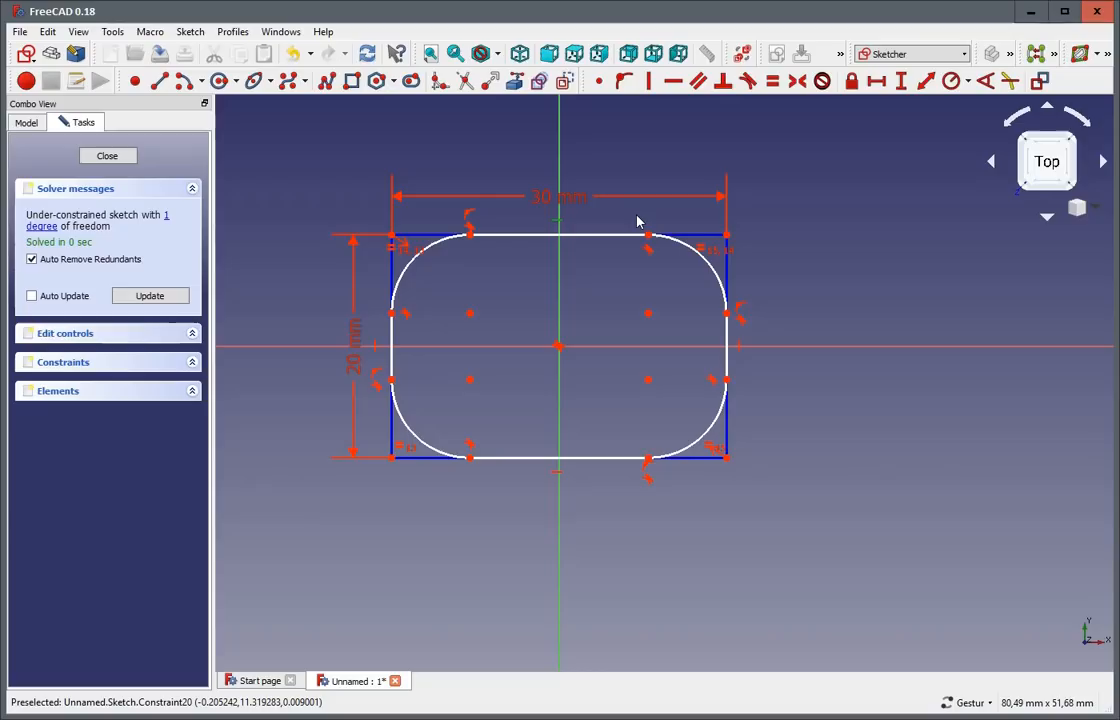
pyautogui.press('Delete')
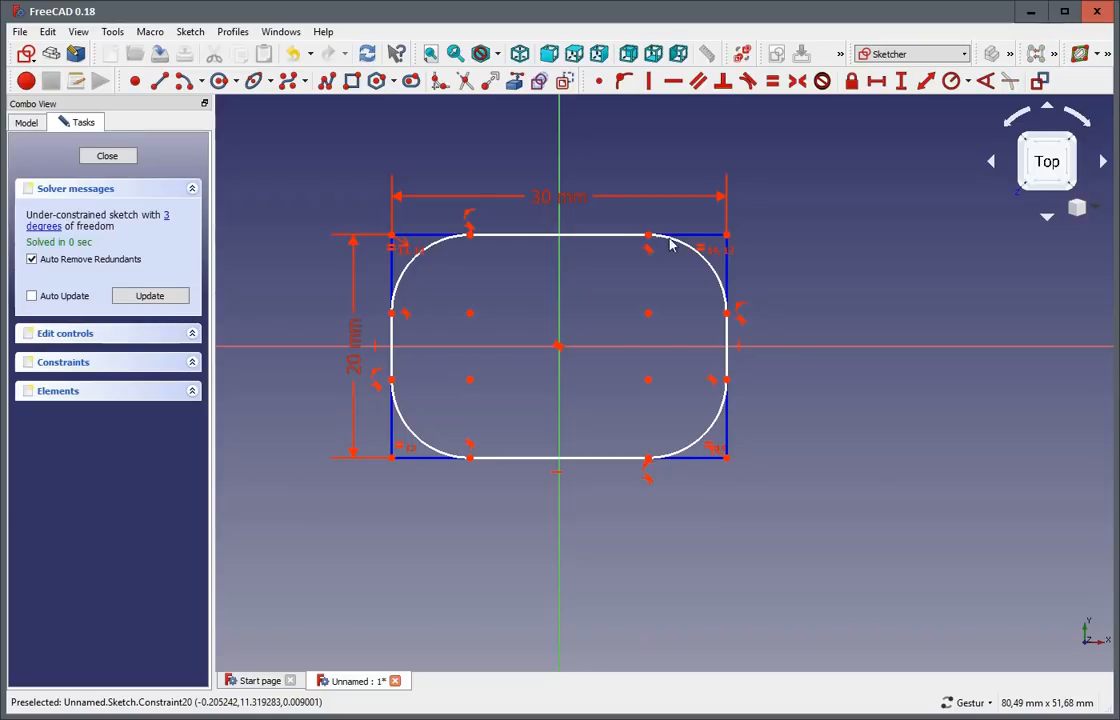
pyautogui.click(739, 350)
pyautogui.press('Delete')
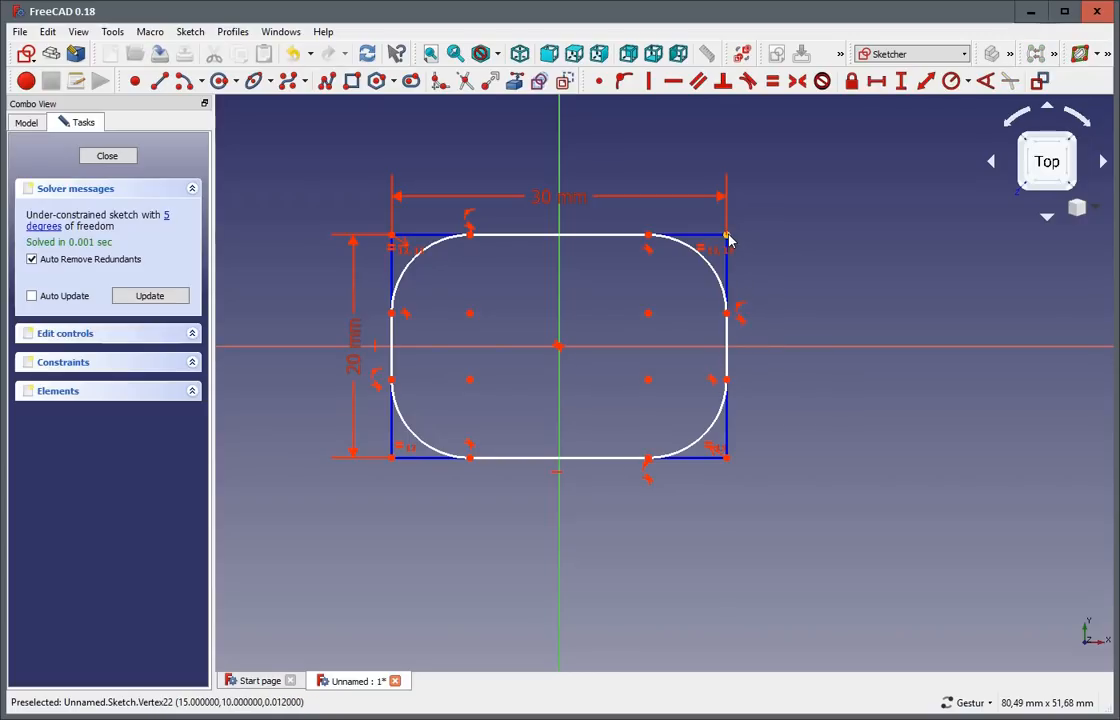
pyautogui.moveTo(726, 236)
pyautogui.mouseDown()
pyautogui.moveTo(777, 238)
pyautogui.moveTo(795, 201)
pyautogui.moveTo(807, 207)
pyautogui.moveTo(792, 190)
pyautogui.mouseUp()
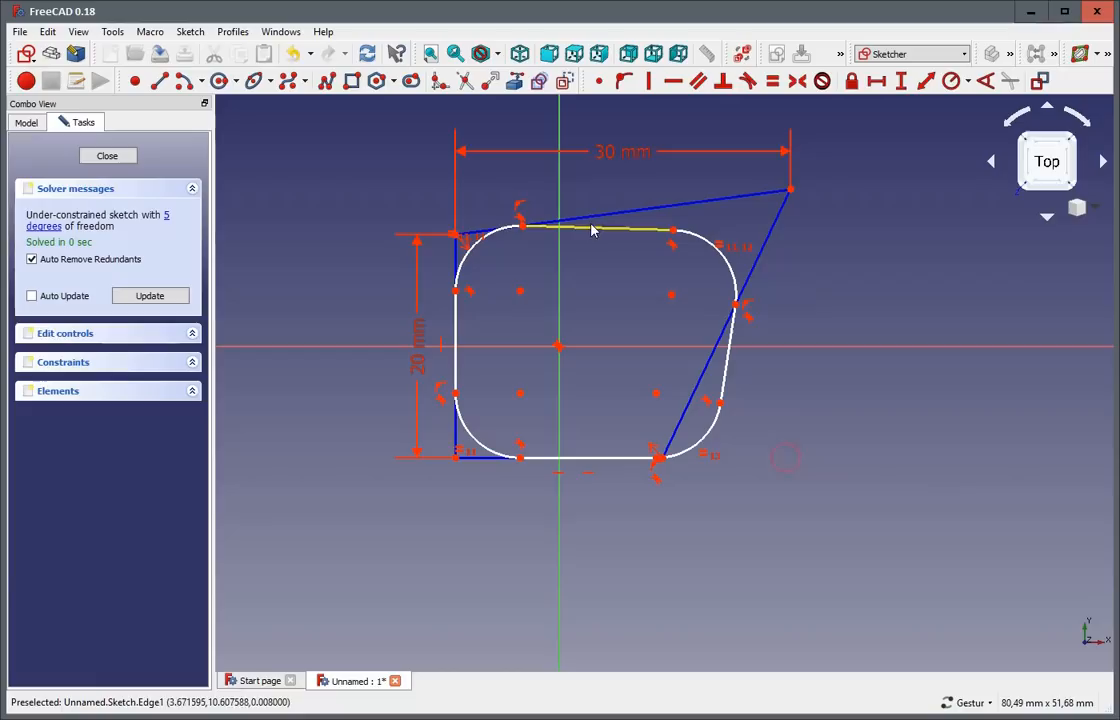
# - Fix the profile's remaining right and upper edge endpoints onto the slanted construction lines, and move the upper-right construction corner slightly inward
pyautogui.click(622, 87)
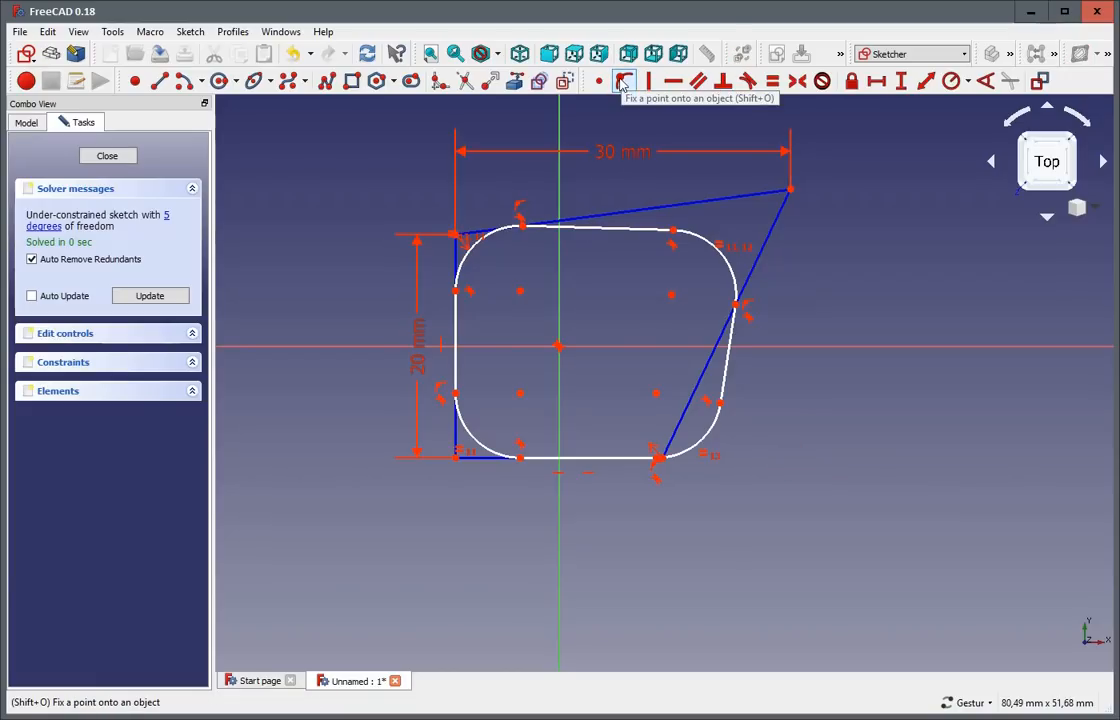
pyautogui.click(719, 402)
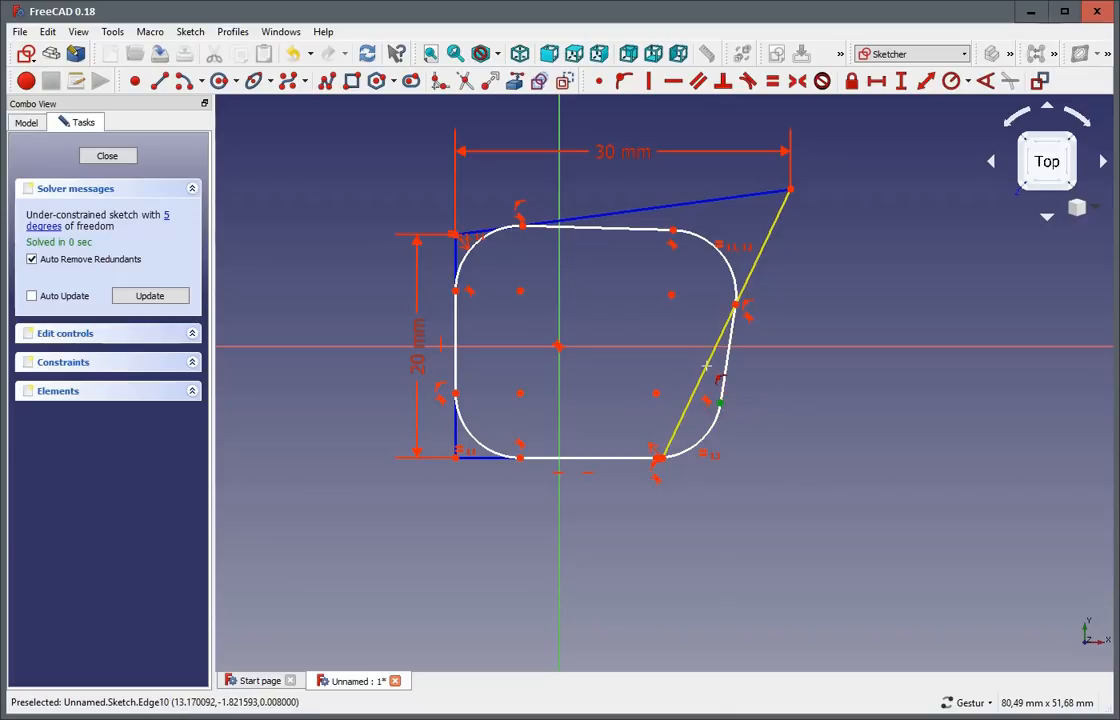
pyautogui.click(695, 361)
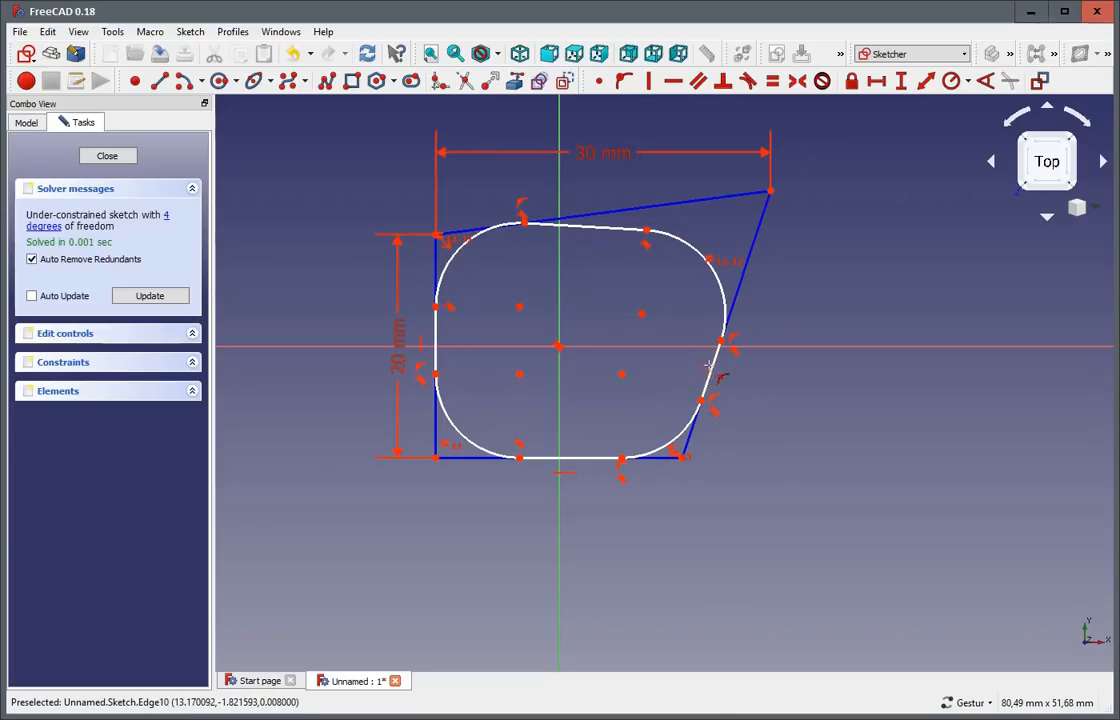
pyautogui.click(646, 230)
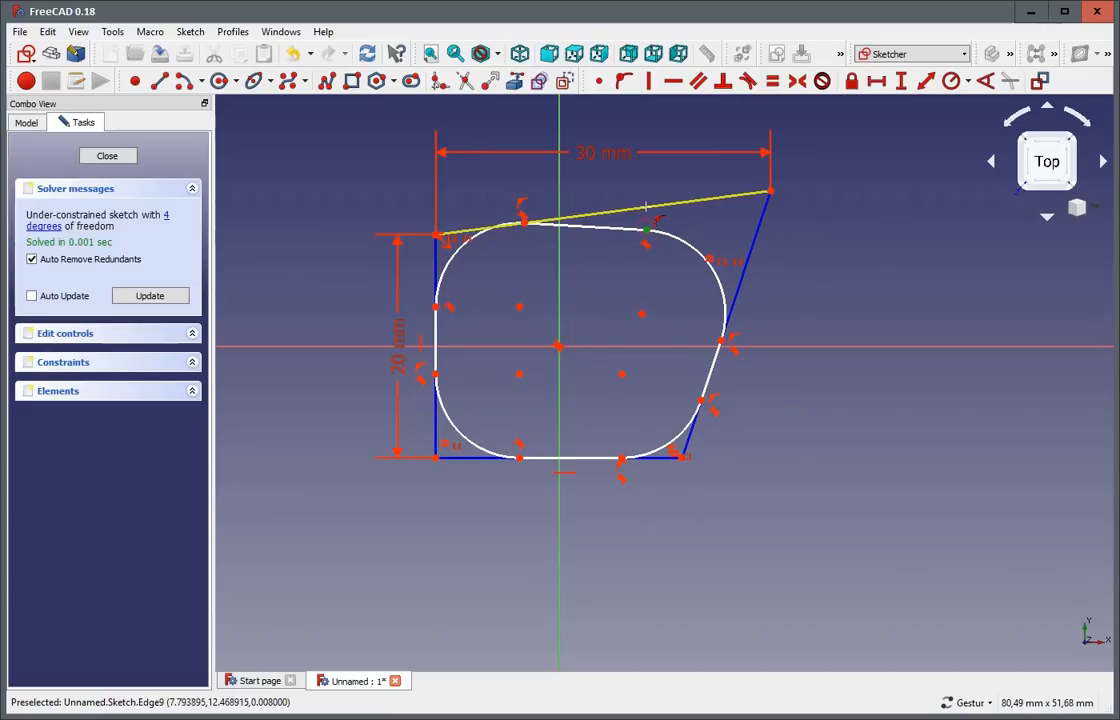
pyautogui.click(605, 212)
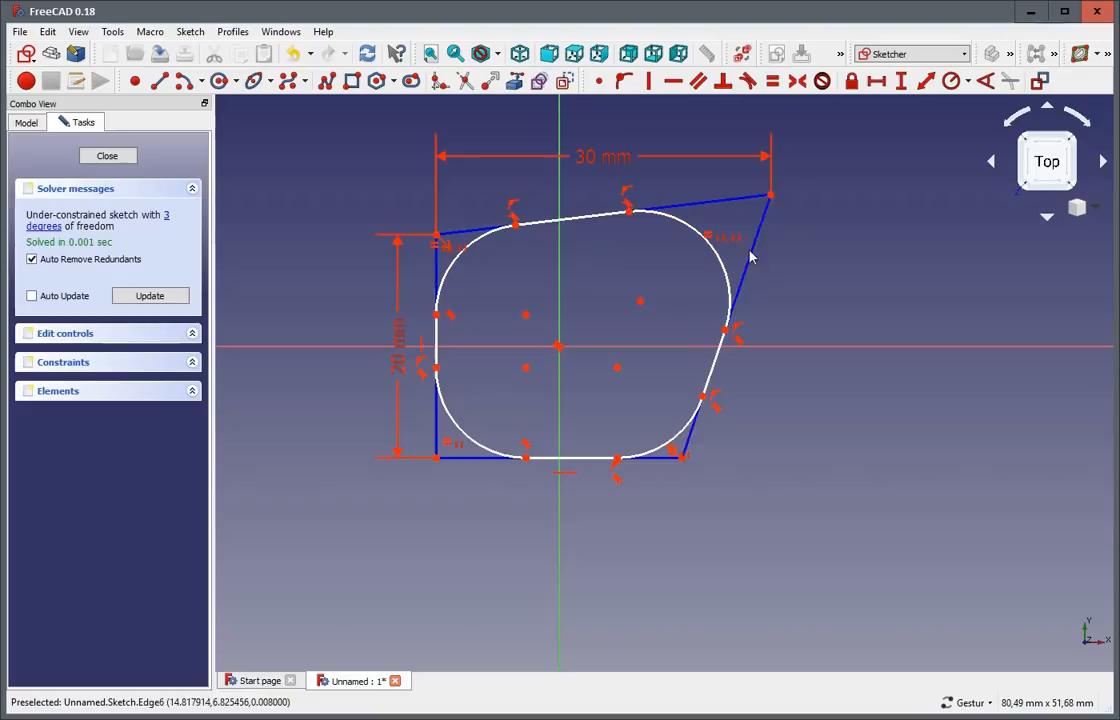
pyautogui.moveTo(770, 197)
pyautogui.mouseDown()
pyautogui.moveTo(787, 216)
pyautogui.moveTo(733, 193)
pyautogui.moveTo(763, 200)
pyautogui.mouseUp()
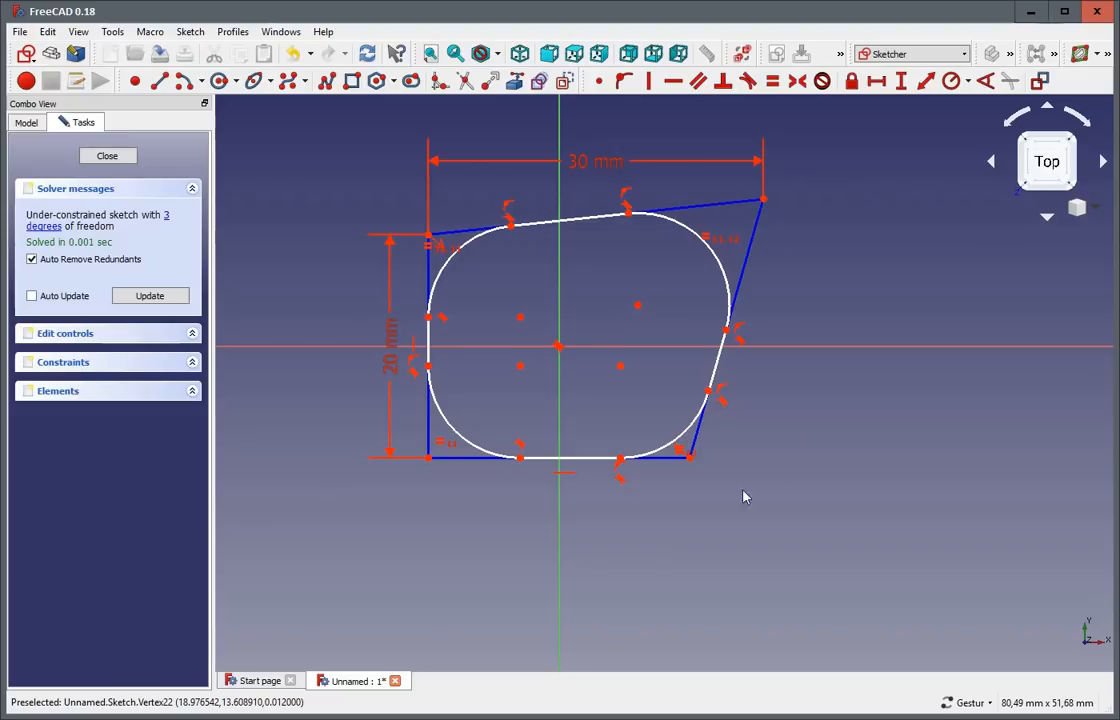
# - Constrain the horizontal length of the construction frame's bottom line to 25 mm
pyautogui.click(662, 459)
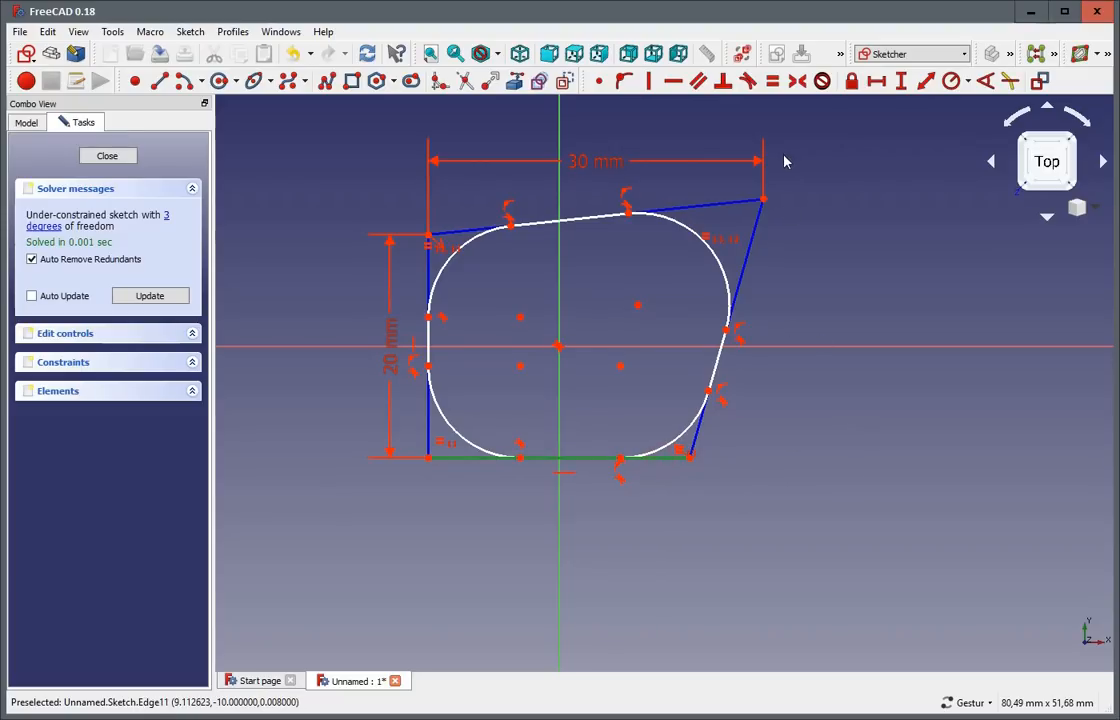
pyautogui.click(876, 80)
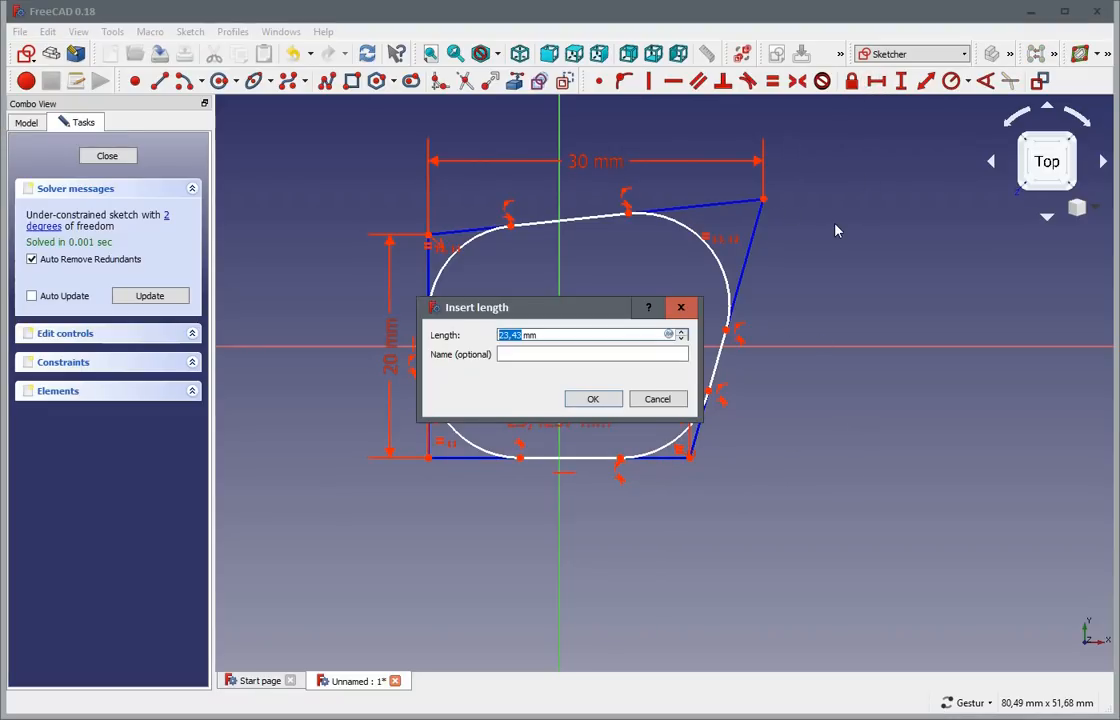
pyautogui.write('25')
pyautogui.press('Return')
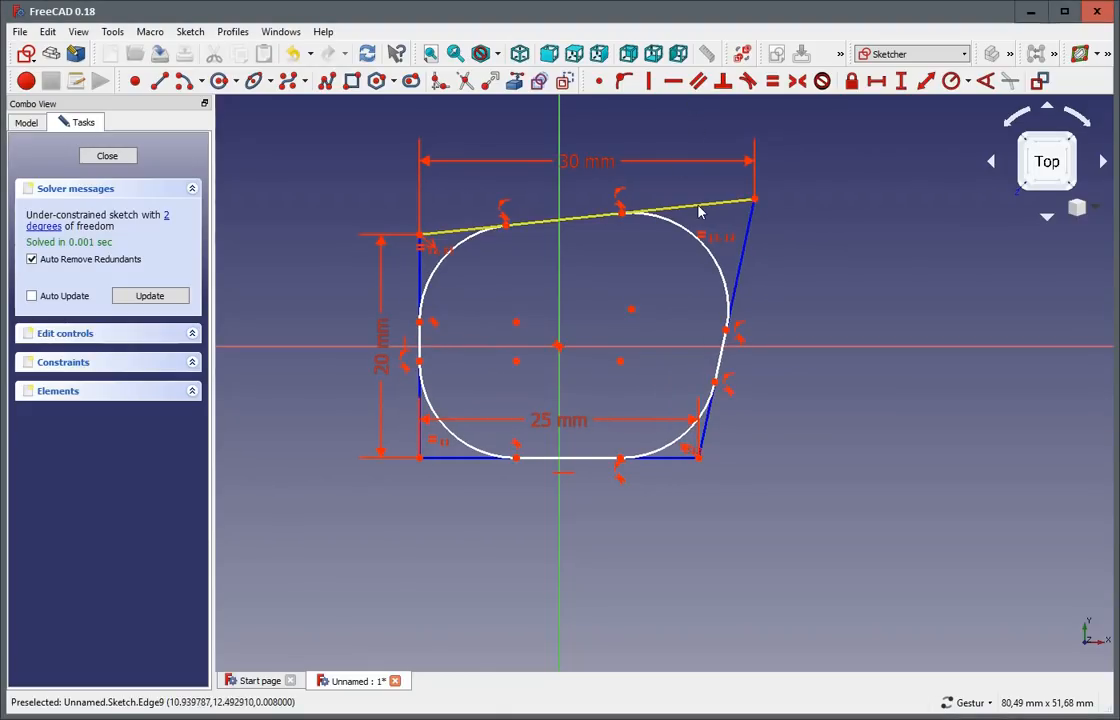
# - Constrain the angle between the frame's slanted upper construction line and its vertical left line to 100°
pyautogui.moveTo(705, 200)
pyautogui.mouseDown()
pyautogui.moveTo(688, 180)
pyautogui.moveTo(706, 228)
pyautogui.moveTo(707, 215)
pyautogui.mouseUp()
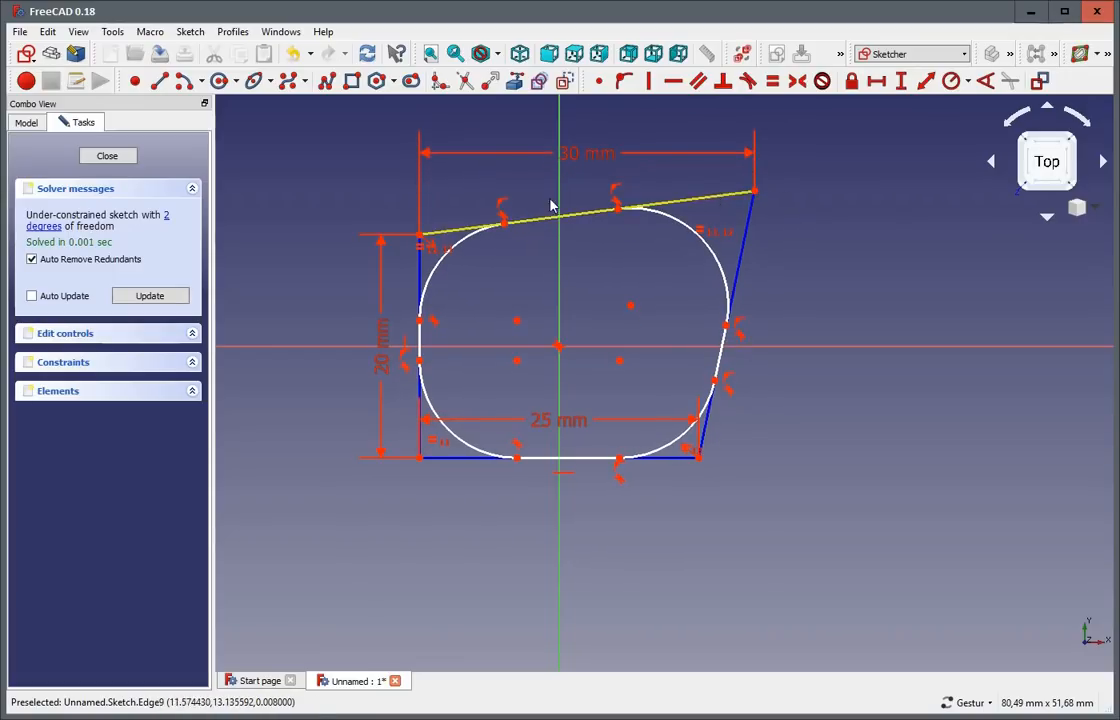
pyautogui.click(449, 233)
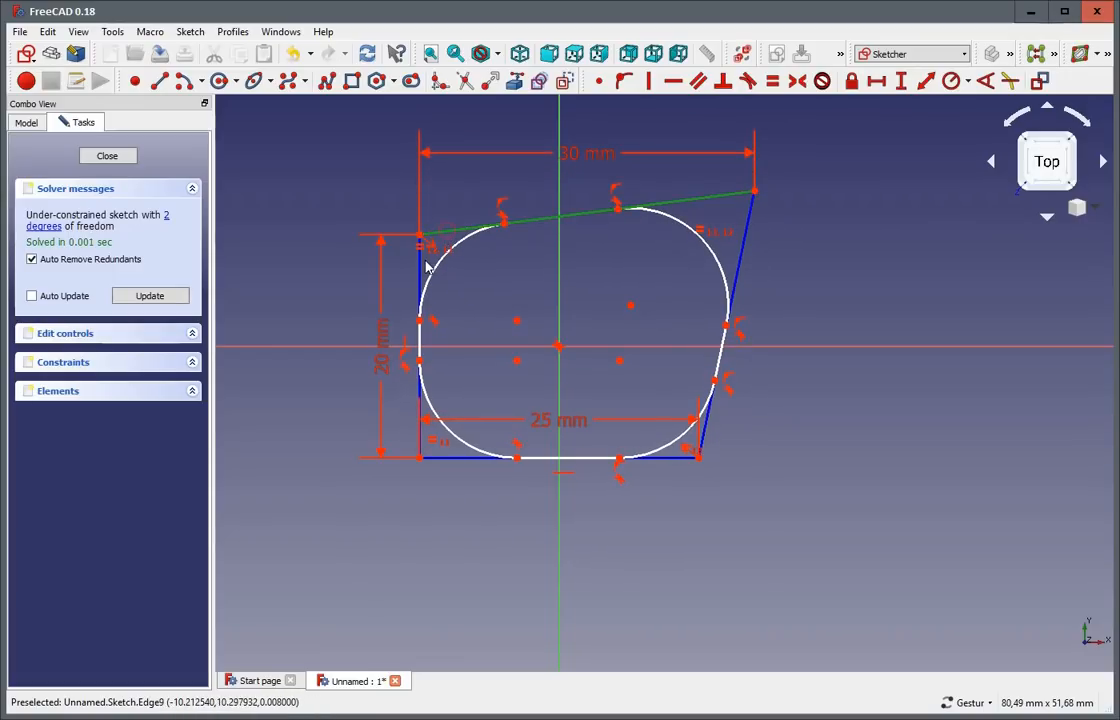
pyautogui.click(420, 290)
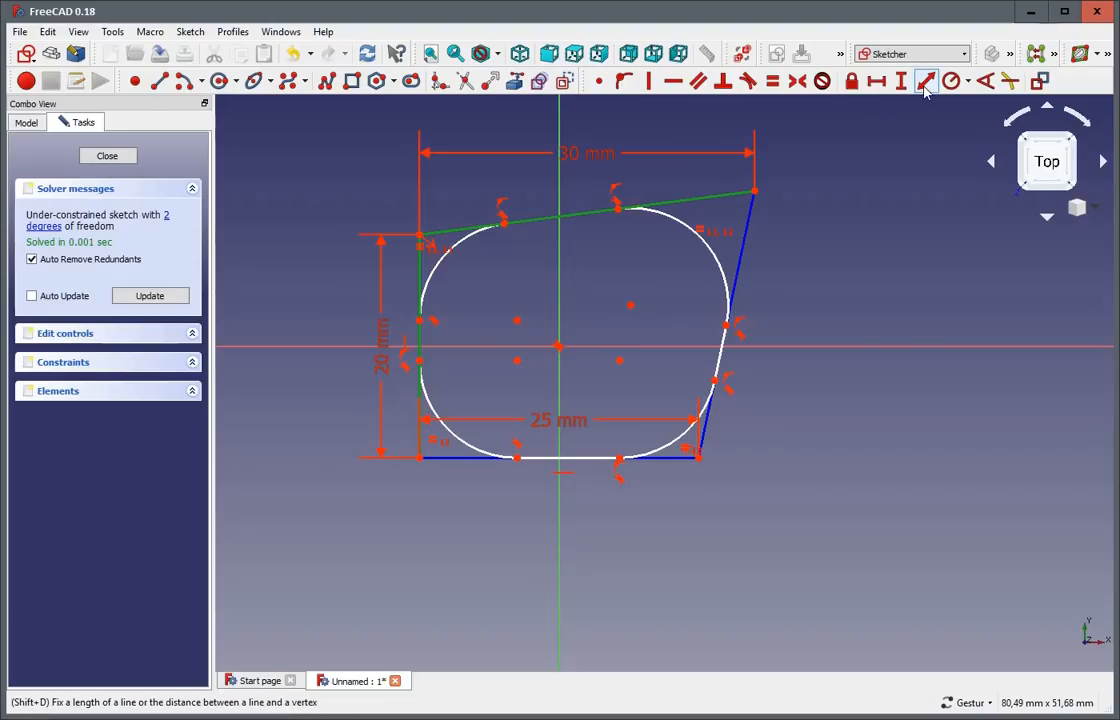
pyautogui.click(985, 80)
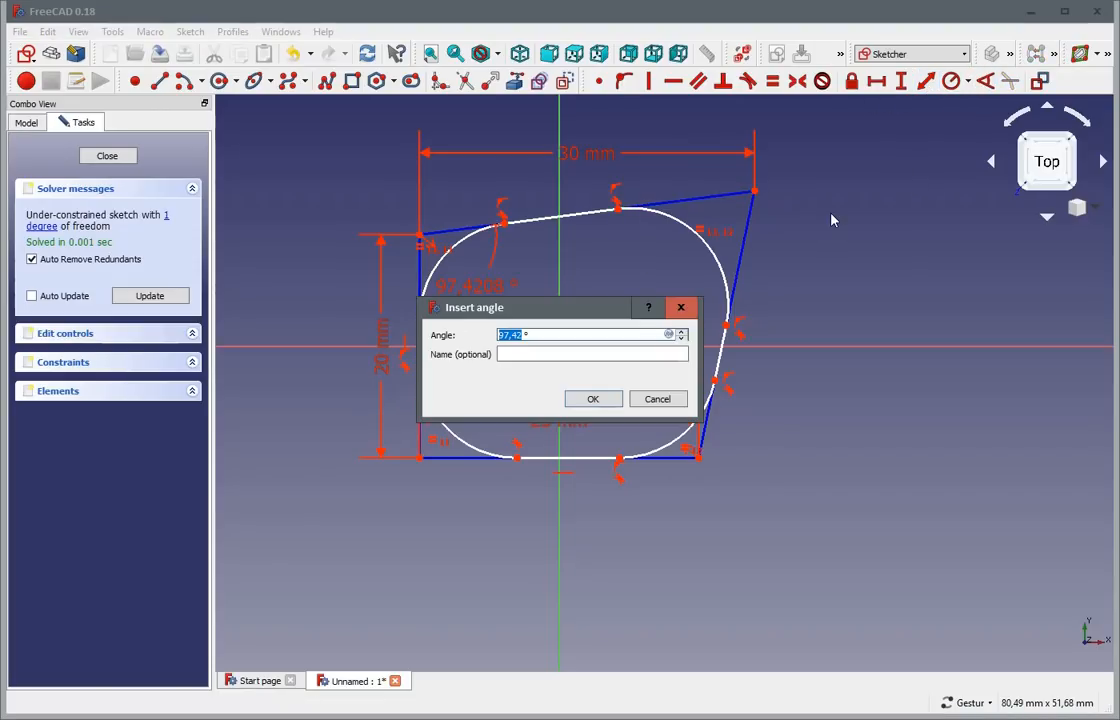
pyautogui.write('100')
pyautogui.press('Return')
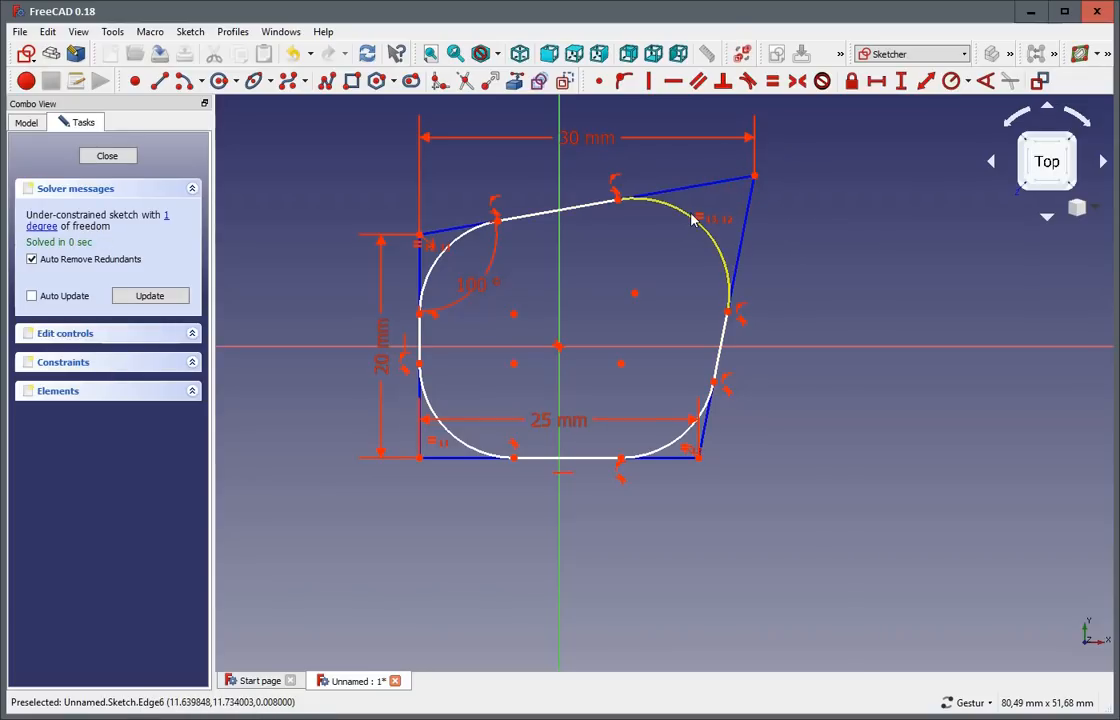
# - Shrink the equal corner arcs, constrain the upper-right arc's radius to 5 mm, and place its dimension label outside the profile's right edge
pyautogui.moveTo(698, 211); pyautogui.dragTo(728, 206)
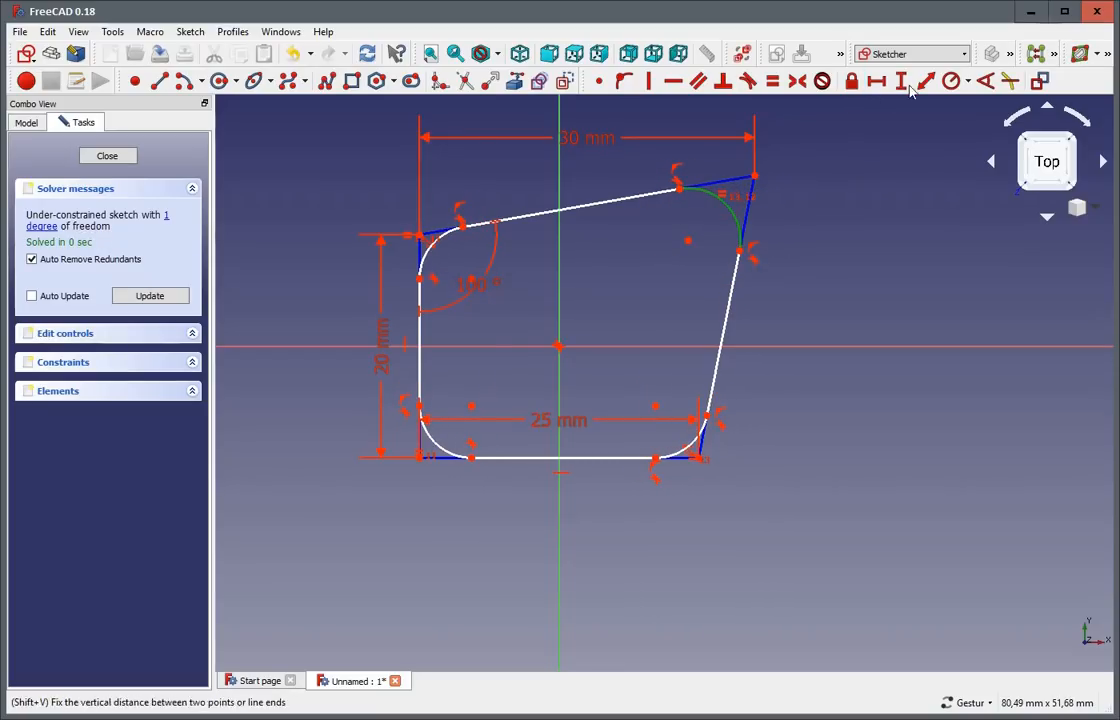
pyautogui.click(950, 81)
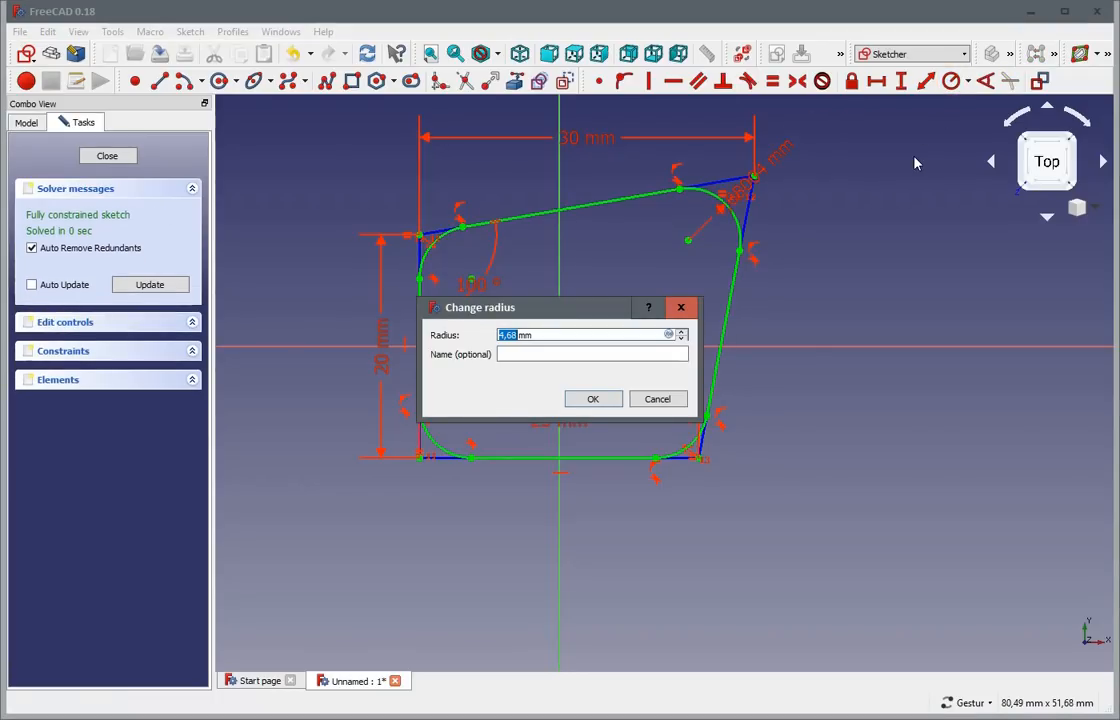
pyautogui.write('5')
pyautogui.press('Return')
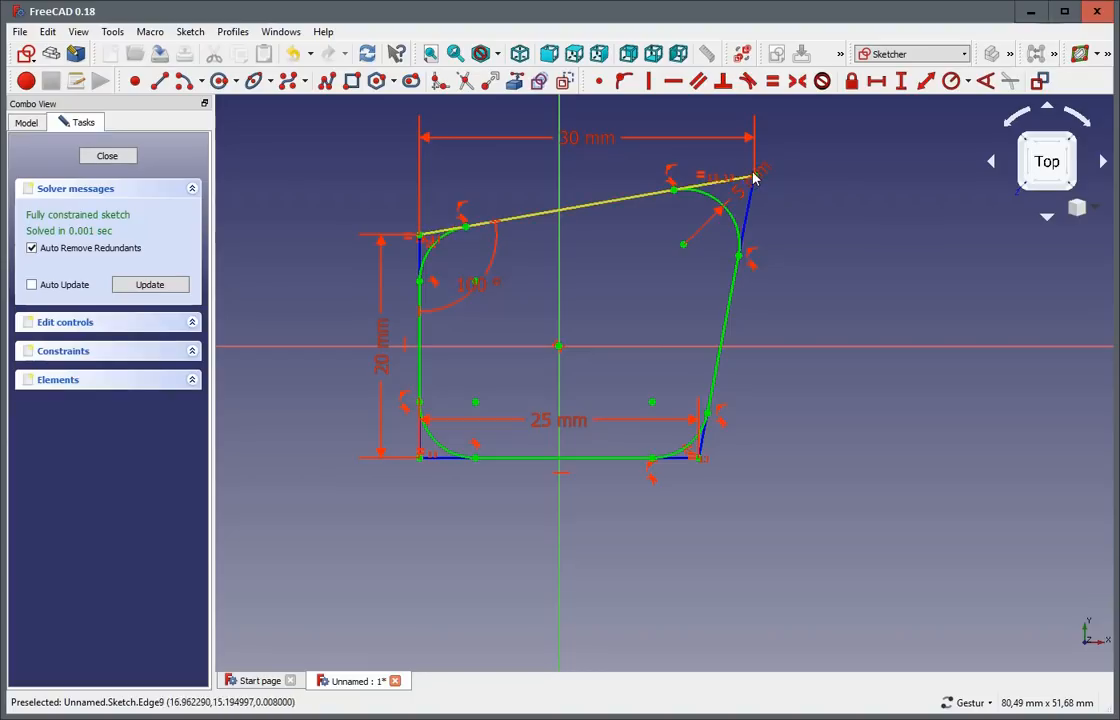
pyautogui.moveTo(762, 168); pyautogui.dragTo(807, 325)
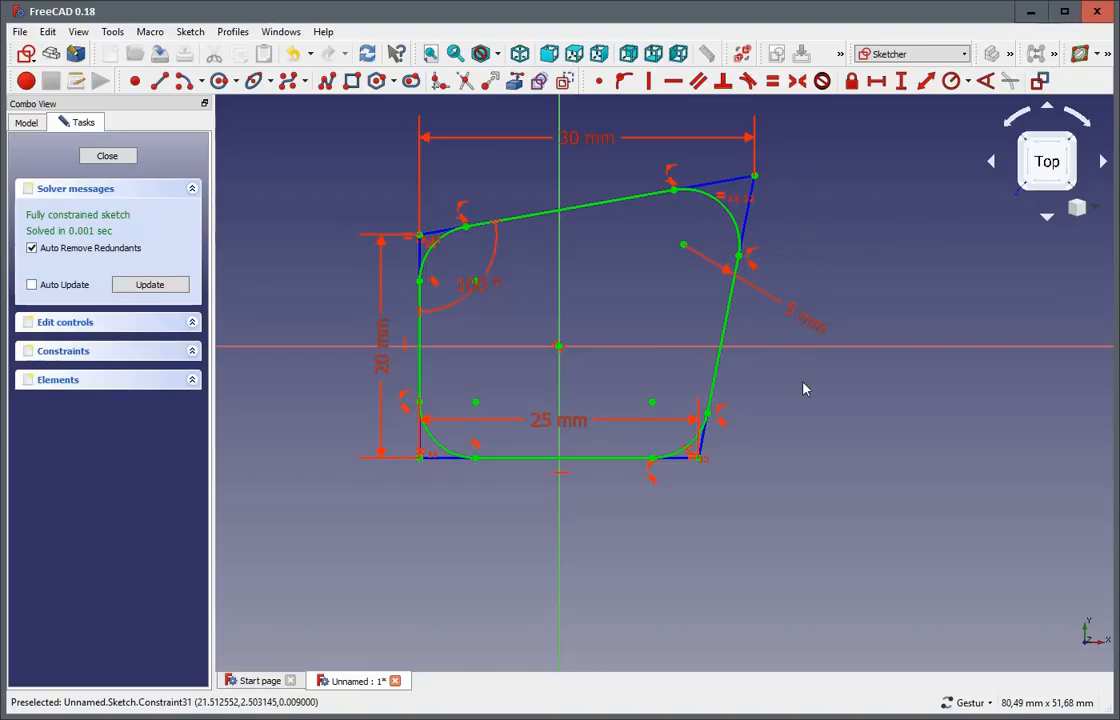